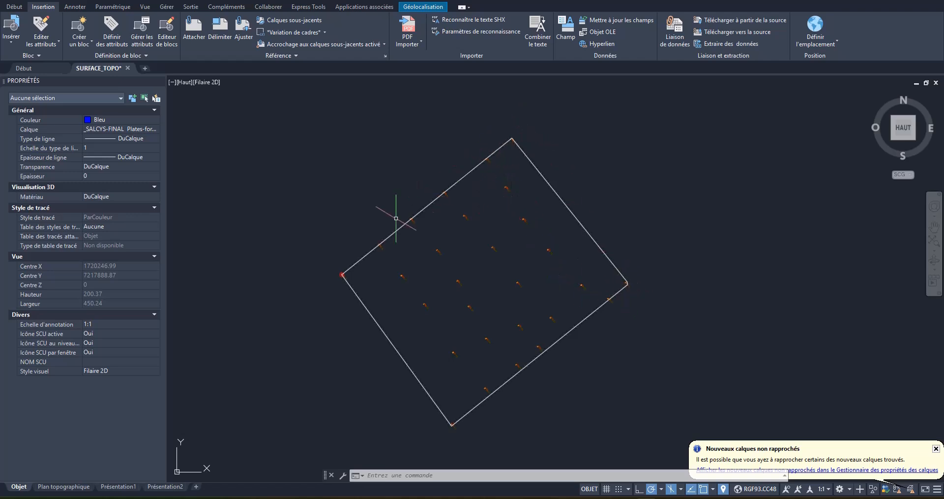
Step: Select the survey point block at the plot's western corner and take a screen capture of its geometry and attribute properties
scroll(338, 274, "up", 10)
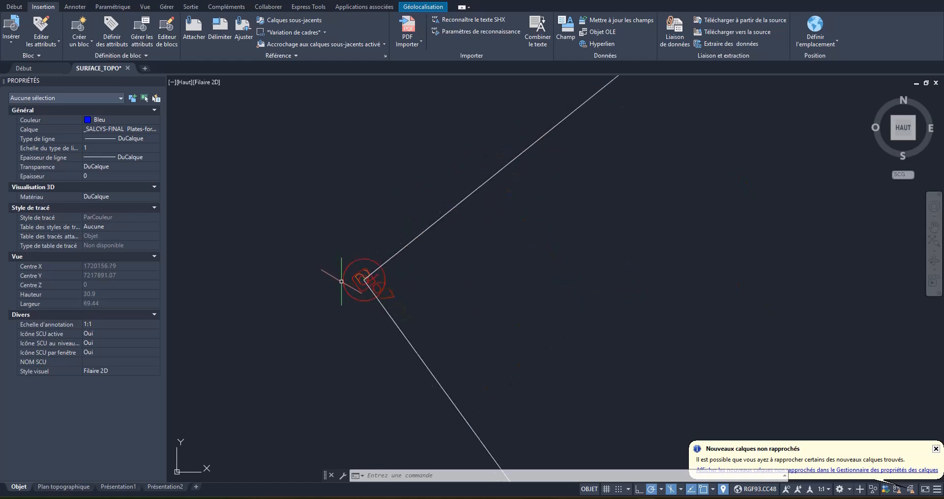
left_click(430, 320)
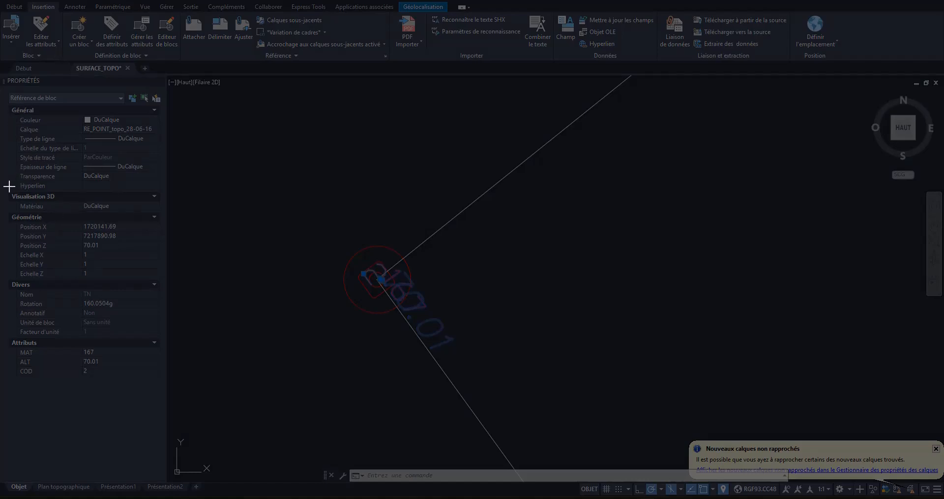
left_click_drag(8, 186, 162, 391)
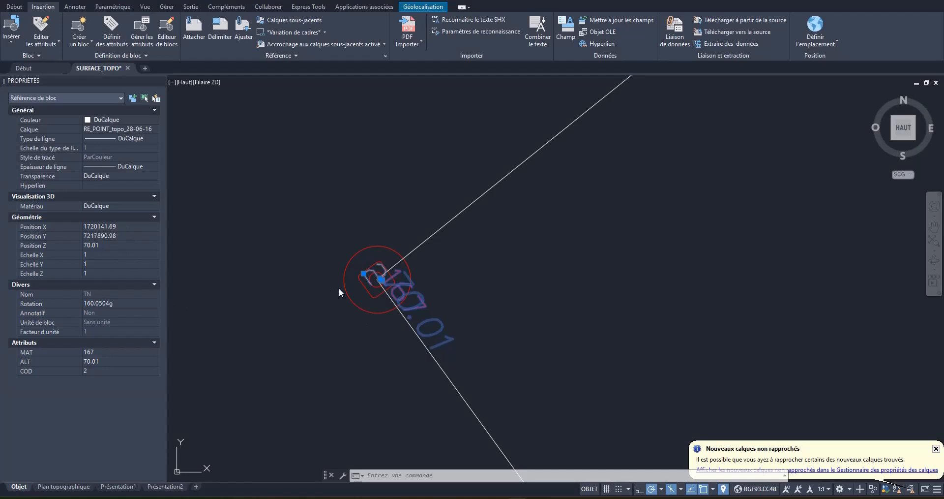
scroll(319, 276, "down", 5)
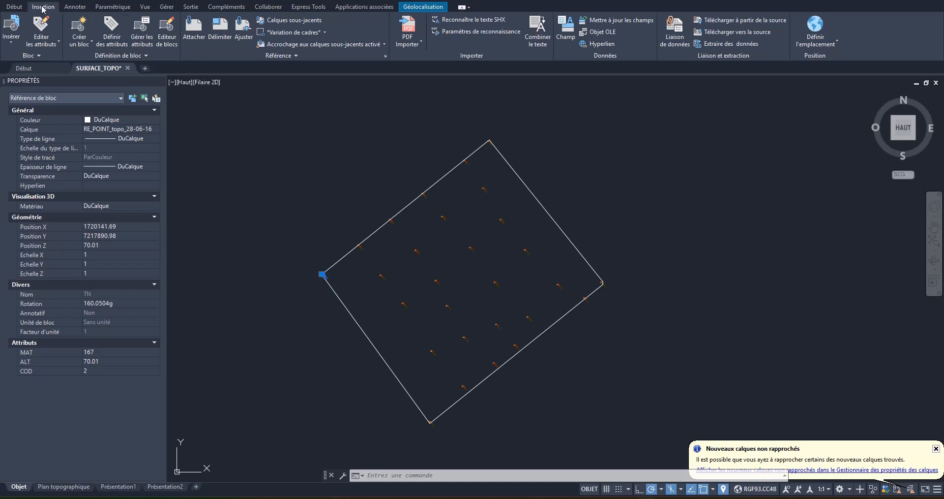
Step: Start a new data extraction saved as Coordonnées in the EXTRACTION_COORDONNEES folder, with the active drawing as its source
left_click(741, 45)
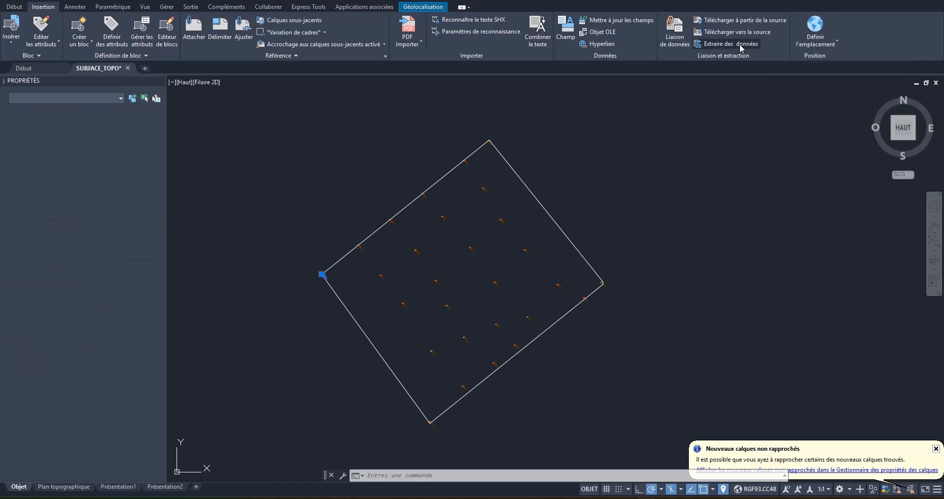
left_click(567, 336)
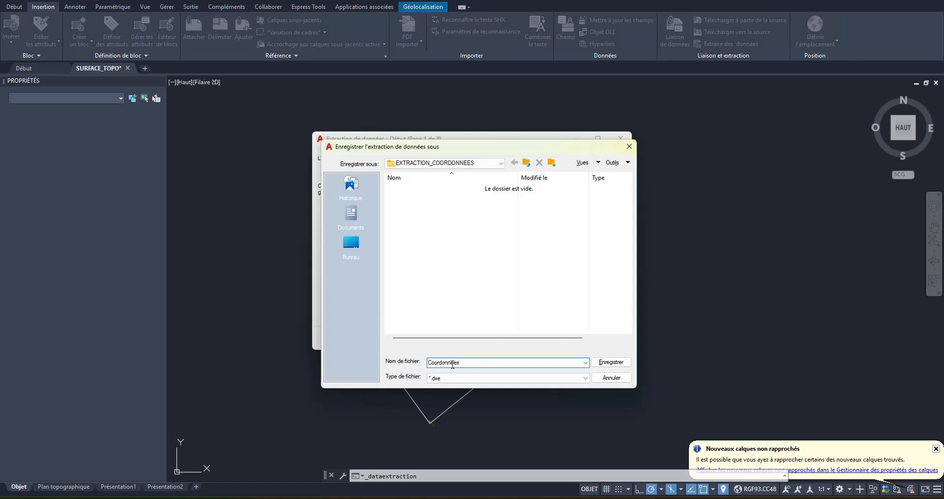
key("Return")
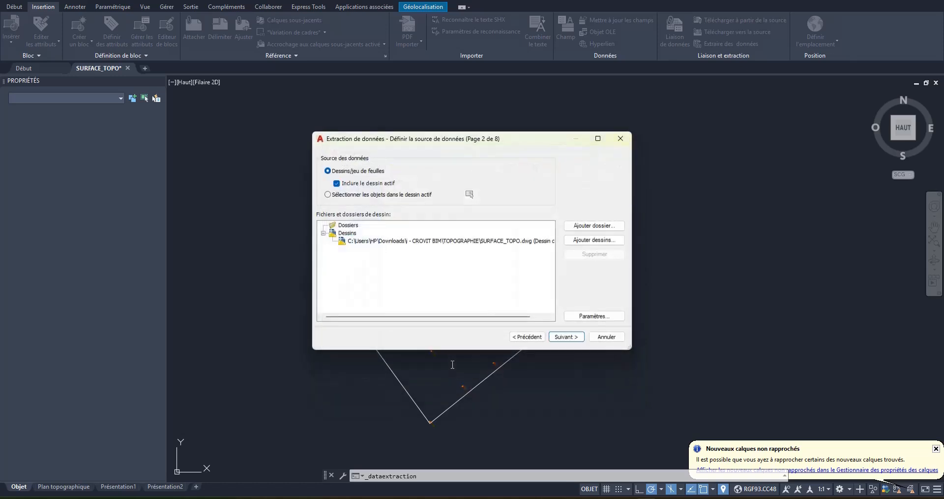
left_click(565, 336)
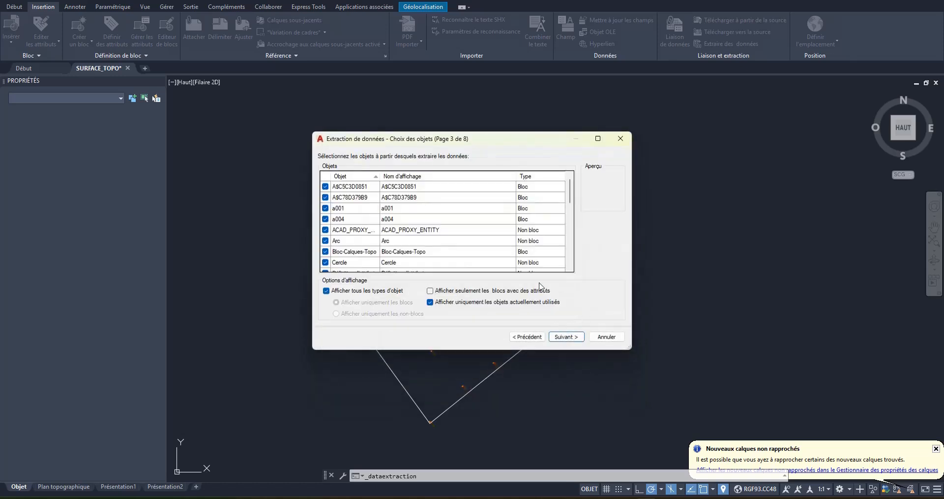
Step: Exclude every object from the extraction except the TN block and continue to the property selection
left_click(325, 186)
left_click(325, 197)
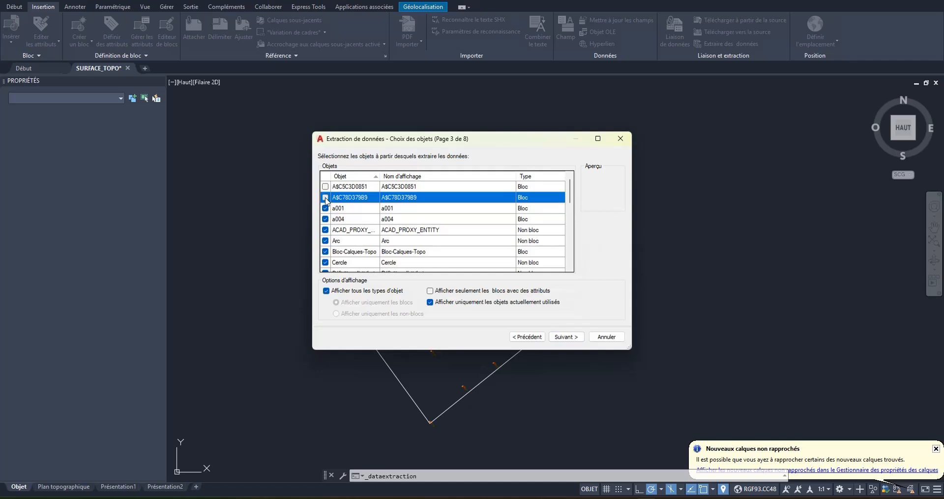
left_click(325, 208)
left_click(326, 219)
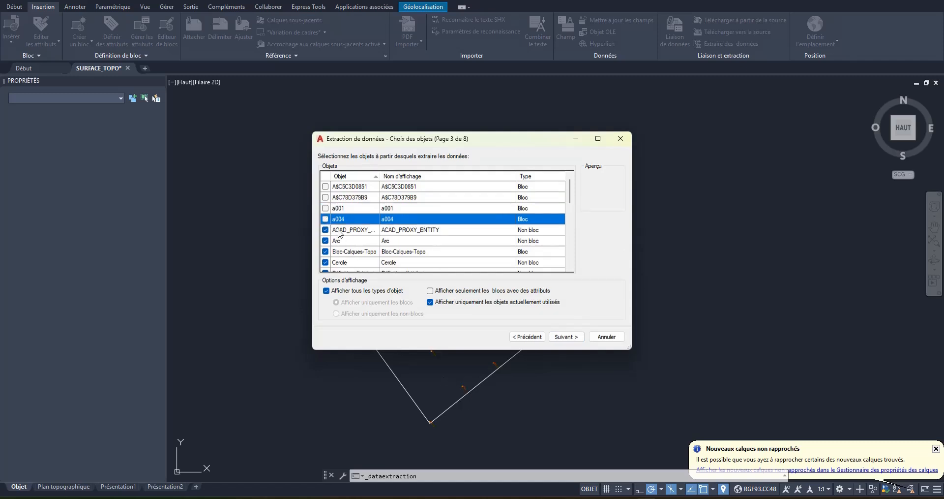
left_click(325, 230)
left_click(325, 241)
left_click(325, 252)
scroll(325, 251, "down", 2)
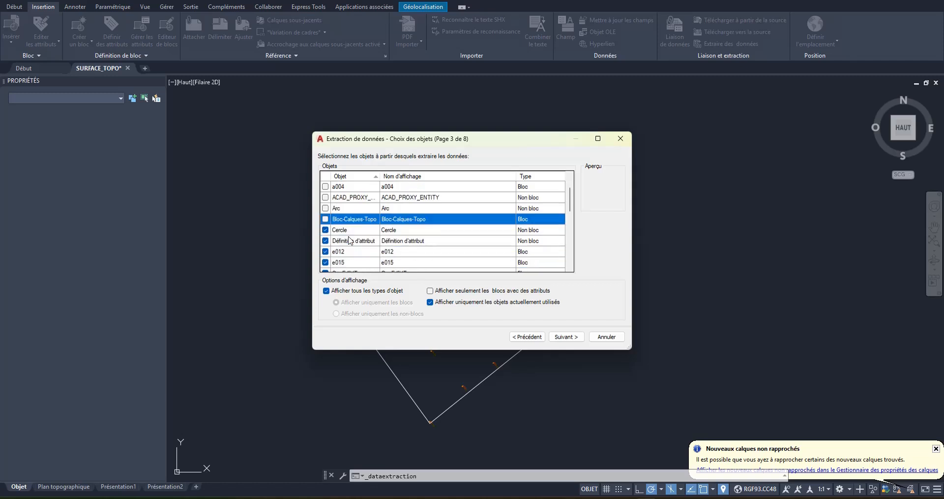
left_click(325, 197)
left_click(325, 208)
left_click(325, 218)
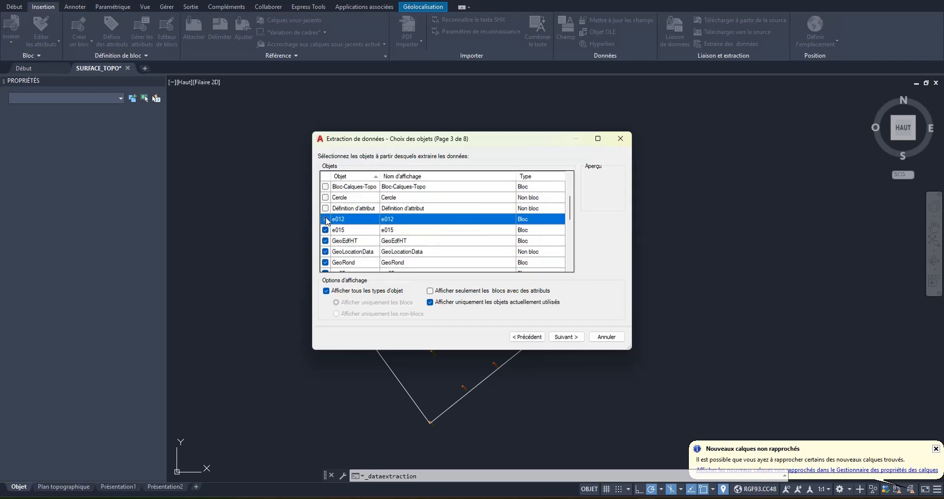
left_click(325, 230)
left_click(326, 241)
left_click(326, 251)
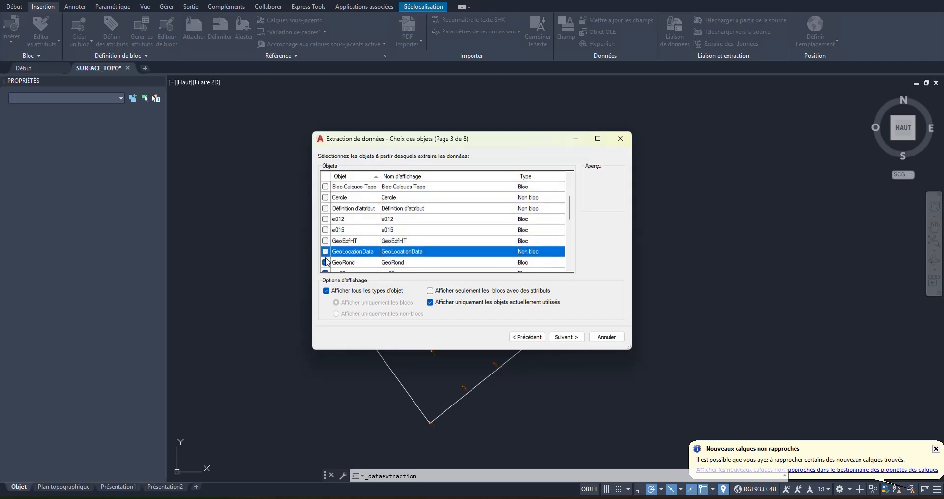
left_click(325, 262)
scroll(325, 262, "down", 2)
left_click(325, 208)
left_click(325, 219)
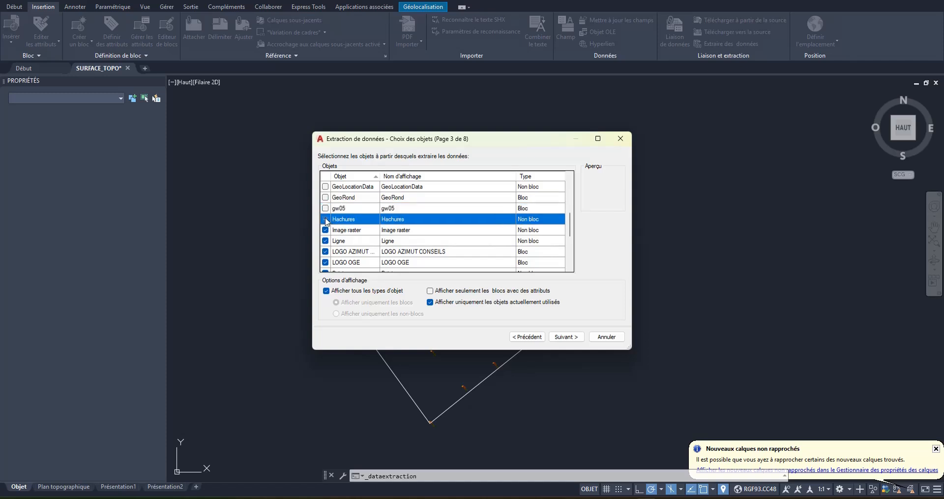
left_click(325, 230)
left_click(326, 240)
left_click(326, 252)
left_click(325, 263)
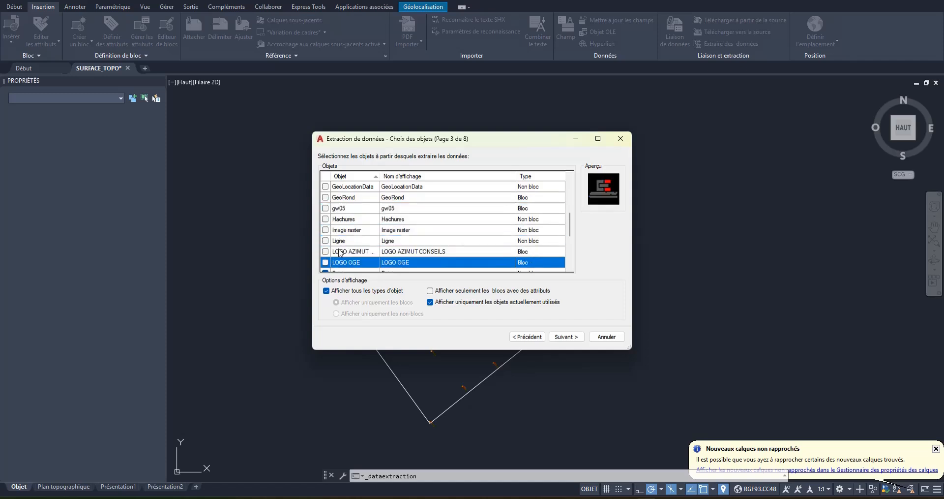
scroll(325, 262, "down", 2)
left_click(325, 208)
left_click(326, 219)
left_click(326, 230)
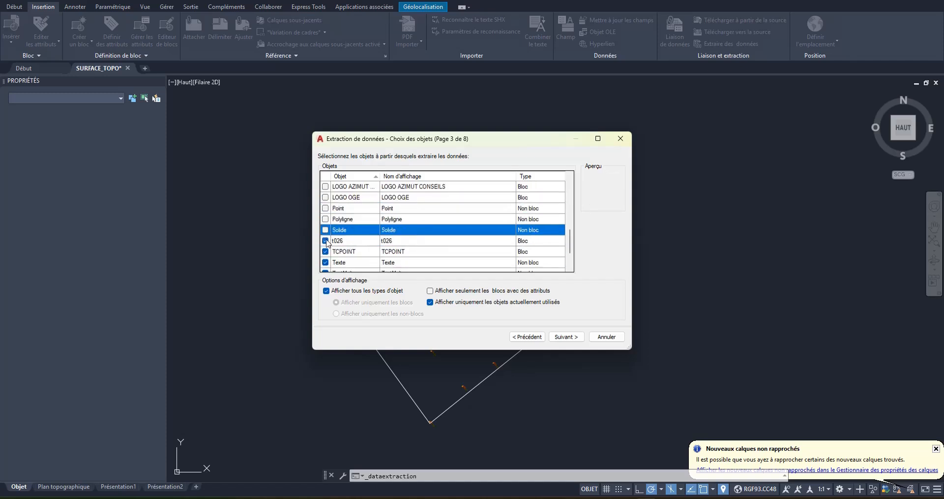
left_click(326, 240)
left_click(325, 251)
scroll(326, 253, "down", 1)
left_click(327, 232)
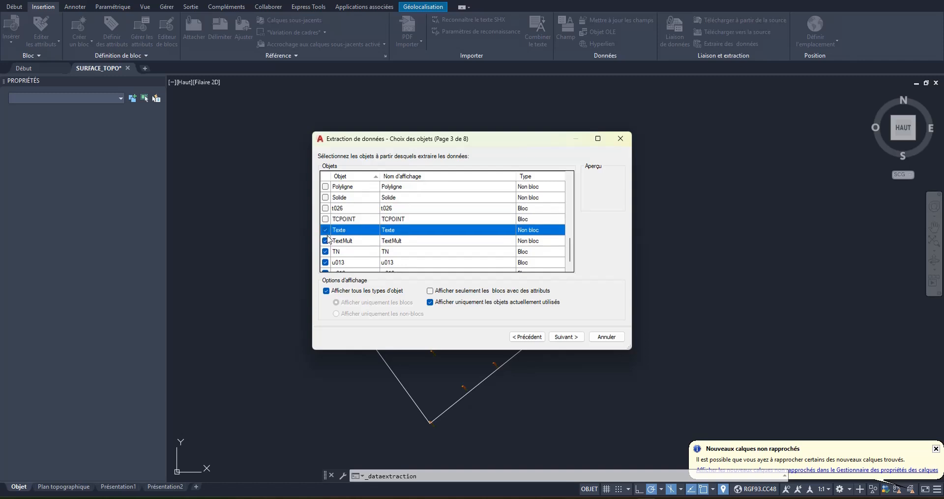
left_click(326, 240)
left_click(325, 230)
left_click(325, 241)
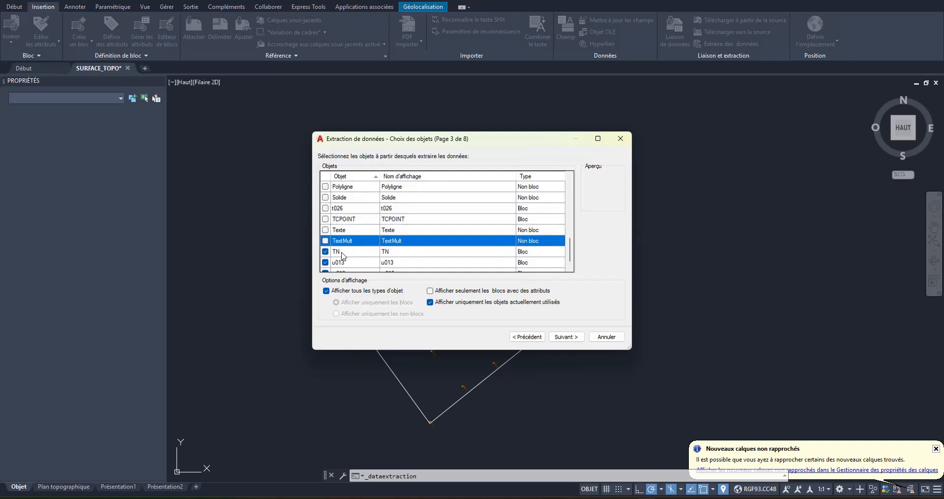
left_click(326, 263)
scroll(326, 263, "down", 1)
left_click(326, 262)
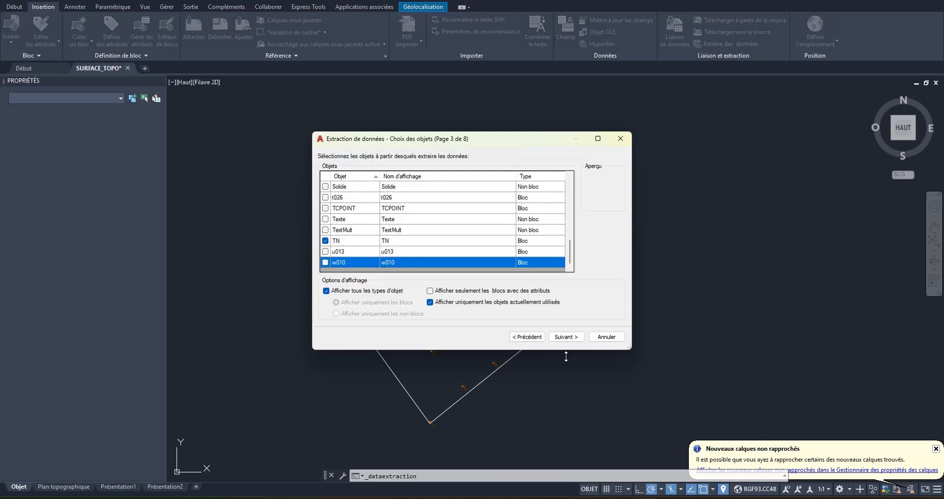
left_click(560, 338)
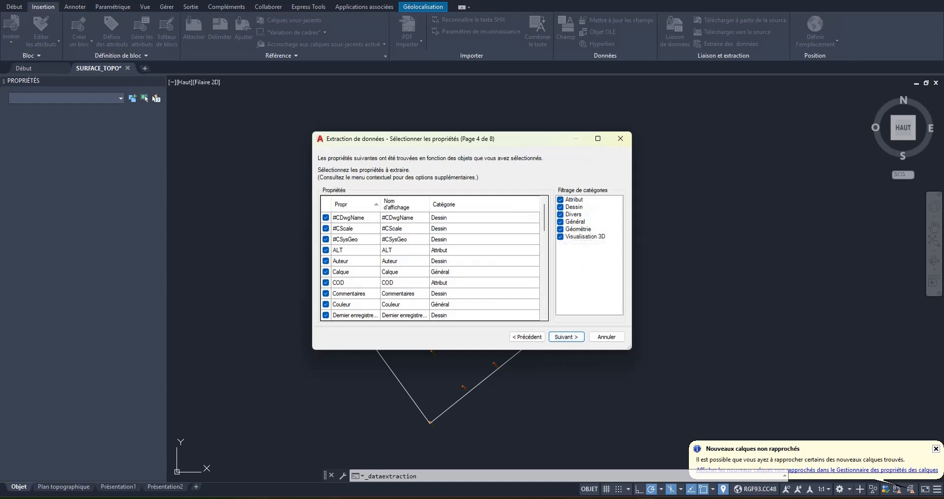
Step: Bring up the captured point properties in Outil Capture d'écran and place them beside the extraction dialog for reference
left_click_drag(0, 1, 343, 38)
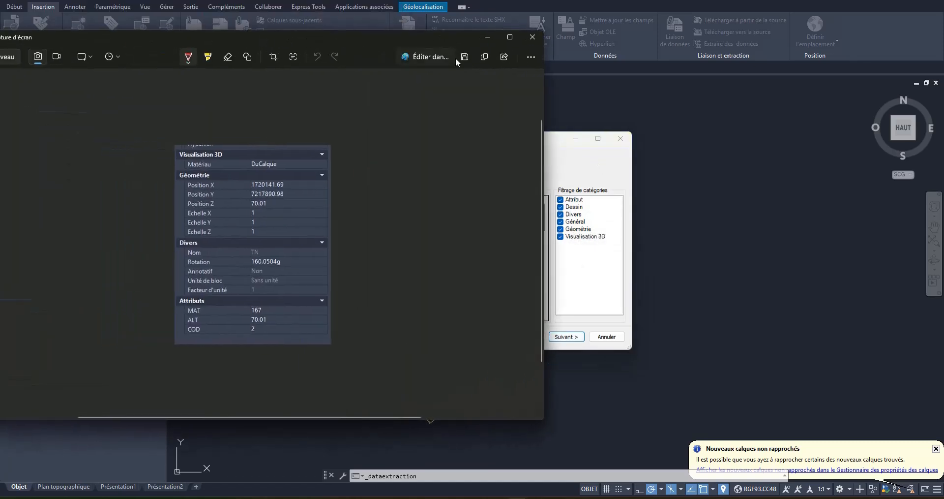
left_click(554, 142)
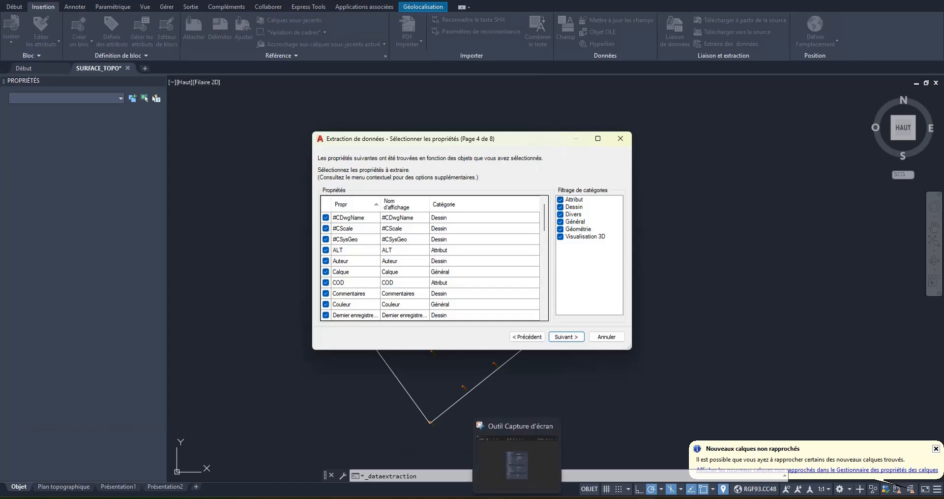
left_click(514, 492)
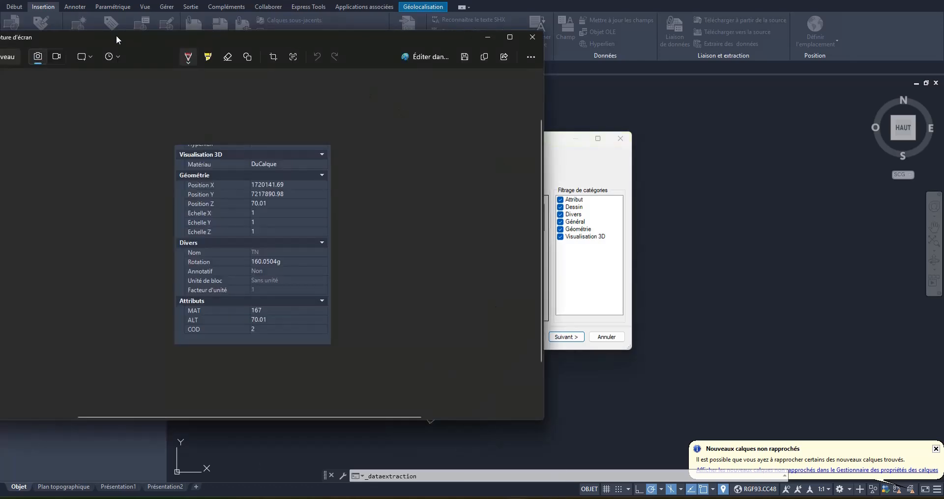
left_click_drag(116, 34, 771, 44)
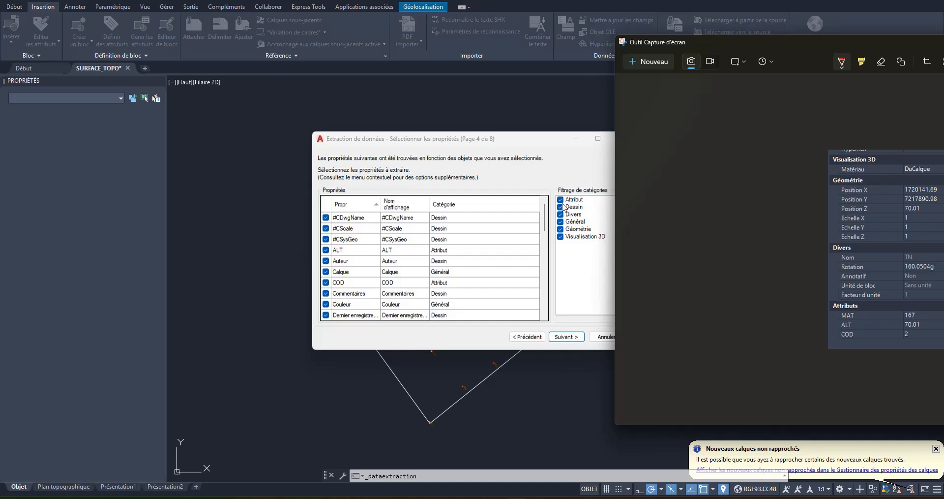
Step: Filter out the Dessin, Divers, Général and Visualisation 3D property categories, keeping only Attribut and Géométrie
left_click(561, 206)
left_click(561, 215)
left_click(561, 222)
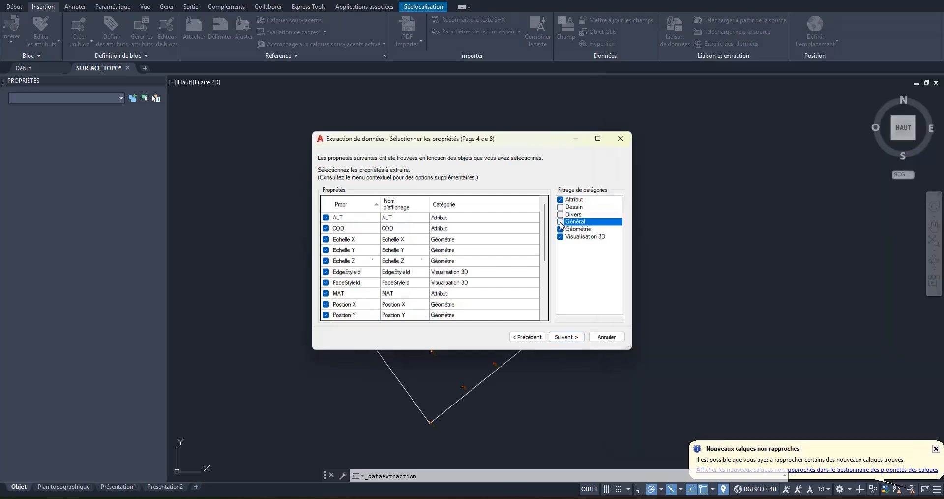
left_click(561, 236)
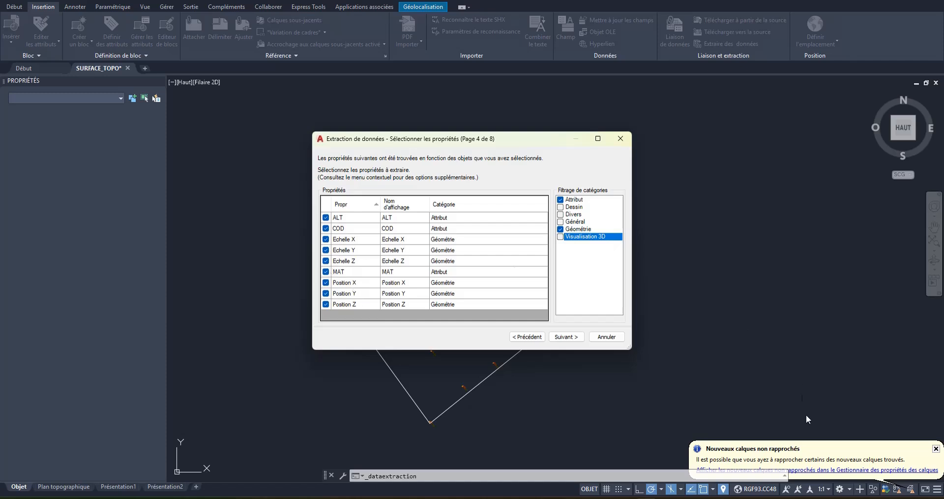
Step: Keep only Position X, Position Y and Position Z as extracted properties, then proceed past the non-uniform block scale warning
left_click(517, 497)
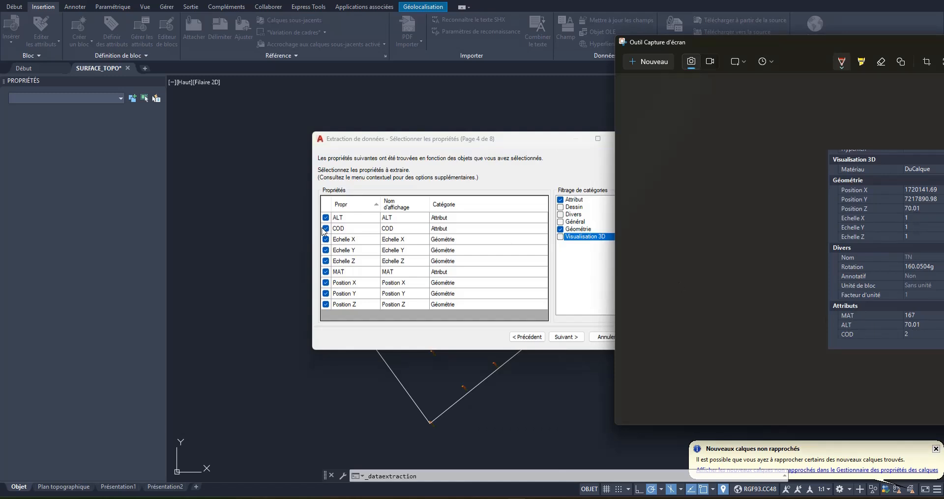
left_click(325, 228)
left_click(326, 240)
left_click(326, 250)
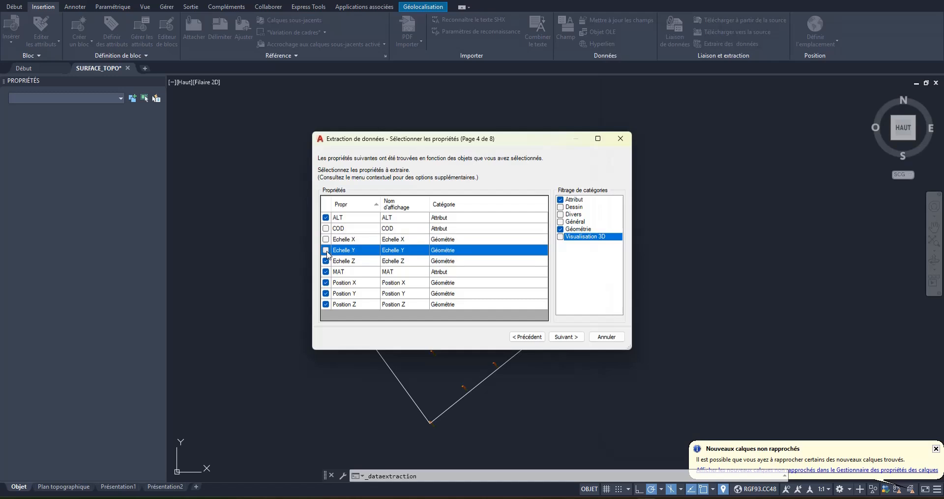
left_click(326, 261)
left_click(326, 271)
left_click(325, 304)
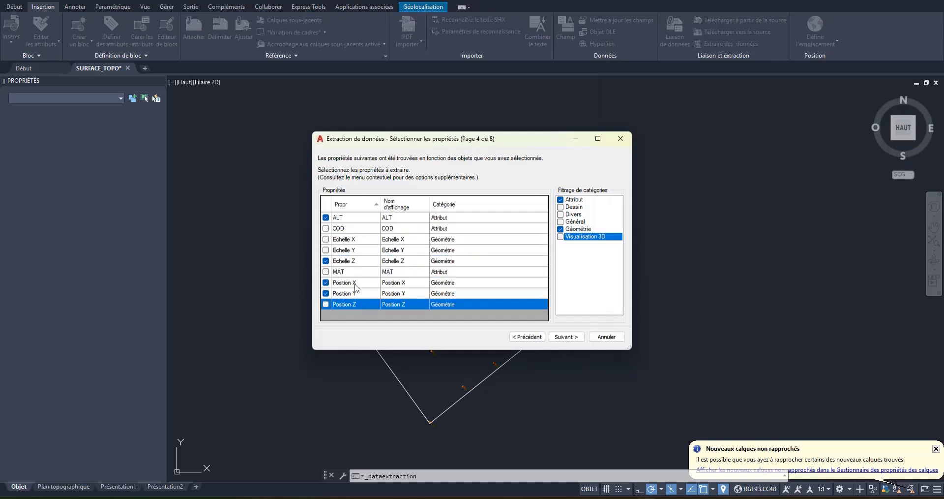
left_click(326, 261)
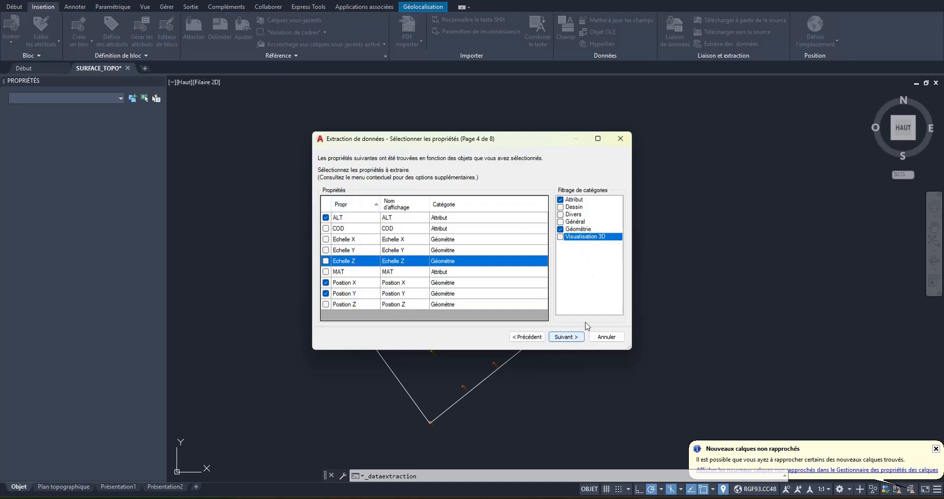
left_click(326, 305)
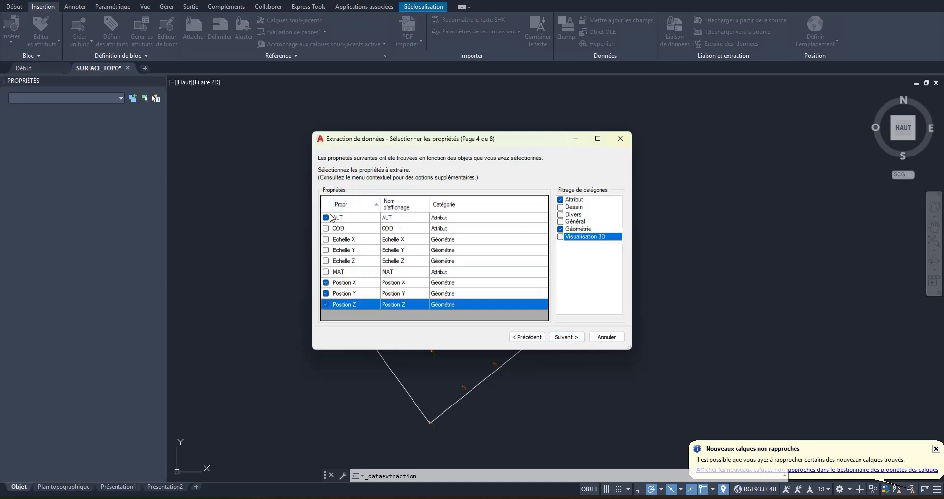
left_click(326, 217)
left_click(573, 337)
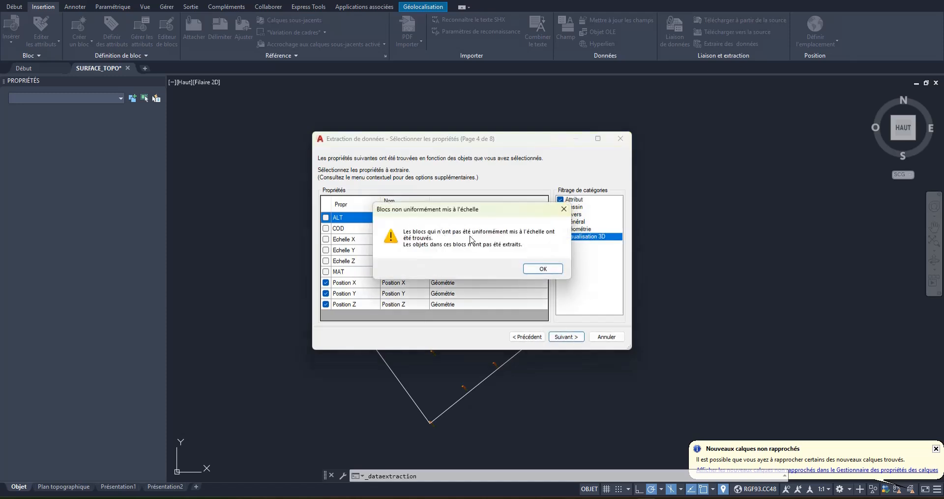
left_click(535, 271)
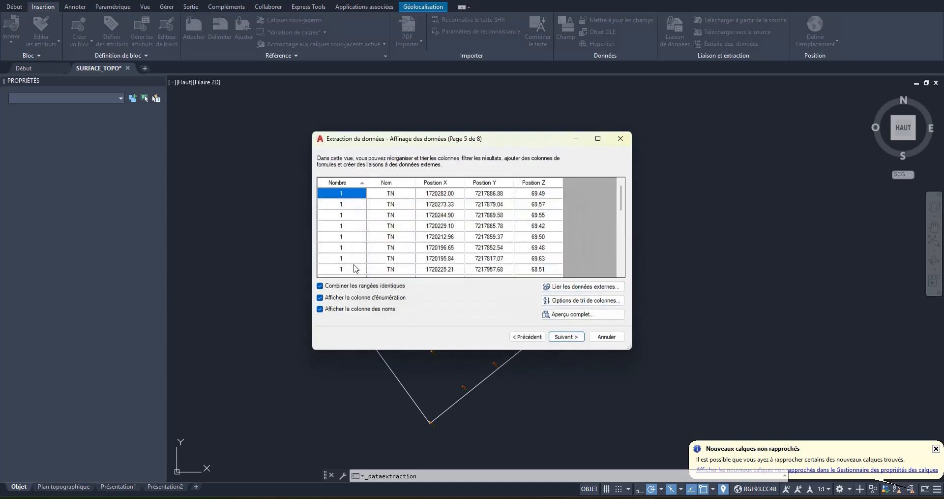
Step: Hide the name and count columns in the extracted data and continue to the output options
left_click(320, 309)
left_click(320, 297)
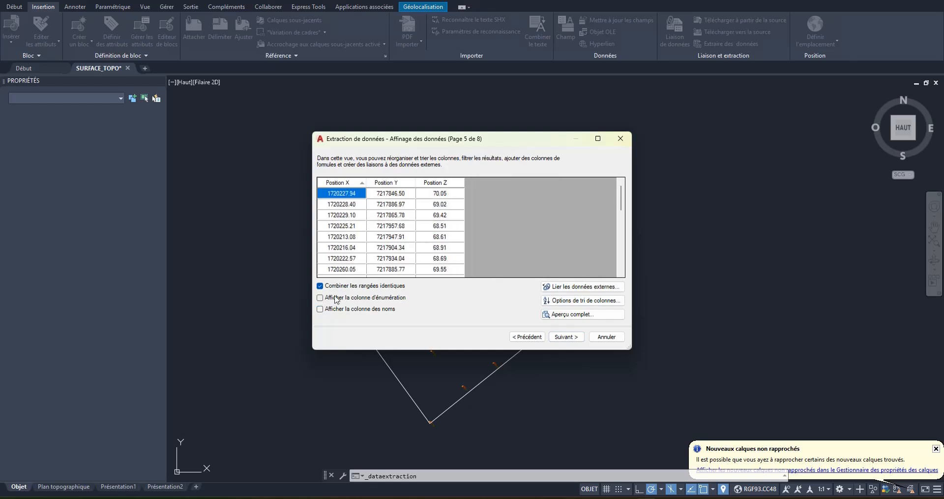
left_click(570, 338)
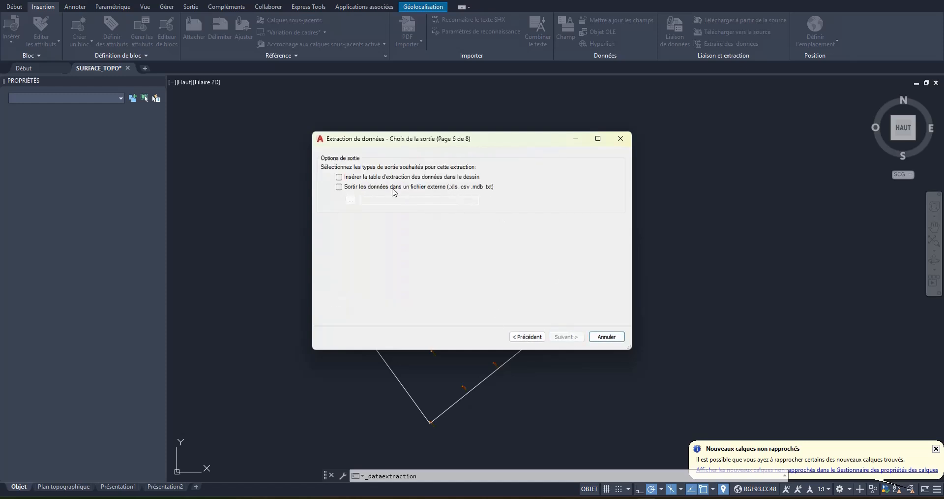
Step: Enable output to an external file and browse to the TOPOGRAPHIE folder under Téléchargements, i - CROVIT BIM
left_click(350, 188)
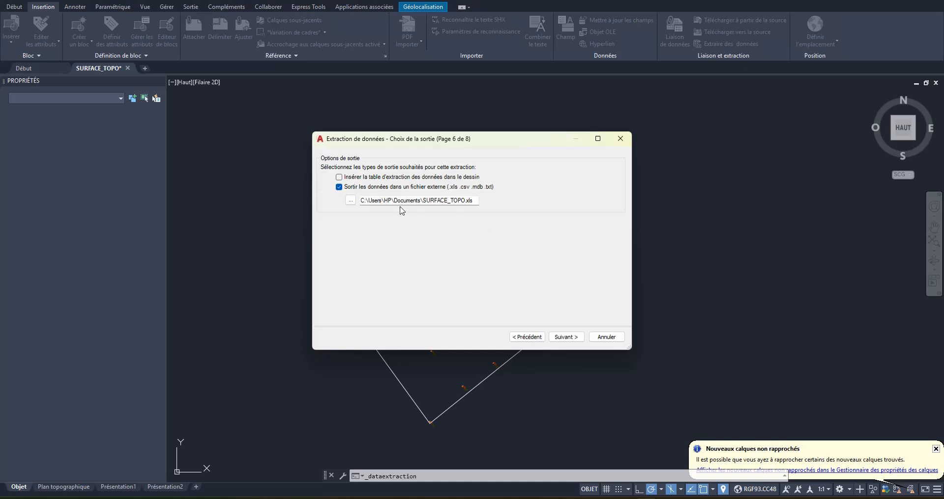
left_click(350, 201)
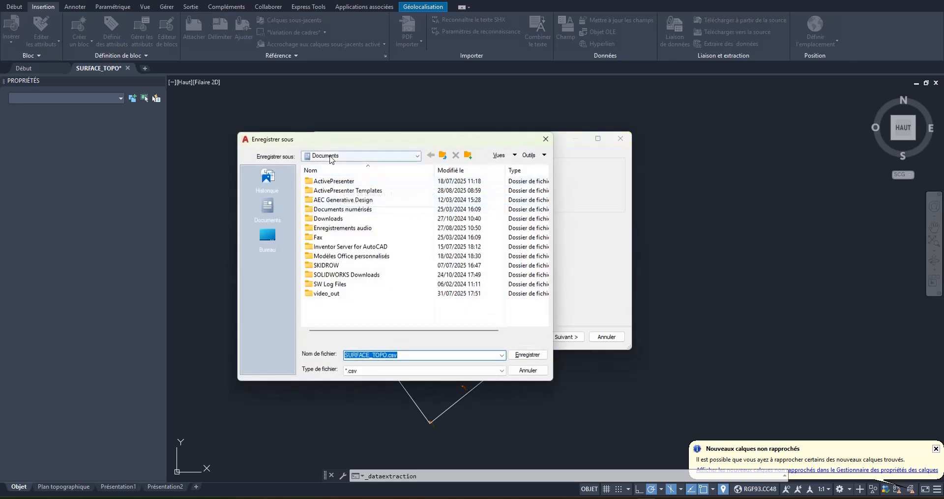
left_click(332, 159)
left_click(334, 254)
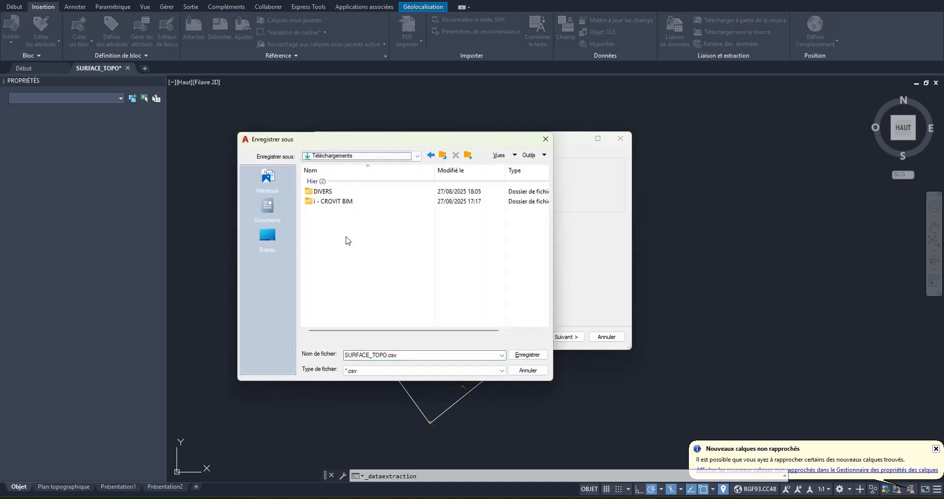
double_click(338, 201)
double_click(337, 191)
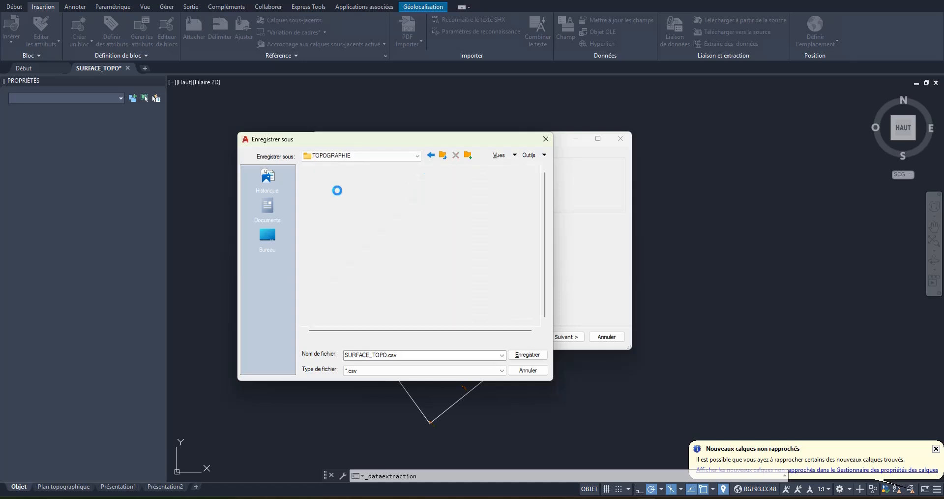
Step: Save the output as SURFACE_TOPO.csv in the EXTRACTION_COORDONNEES folder and finish the data extraction
left_click(354, 371)
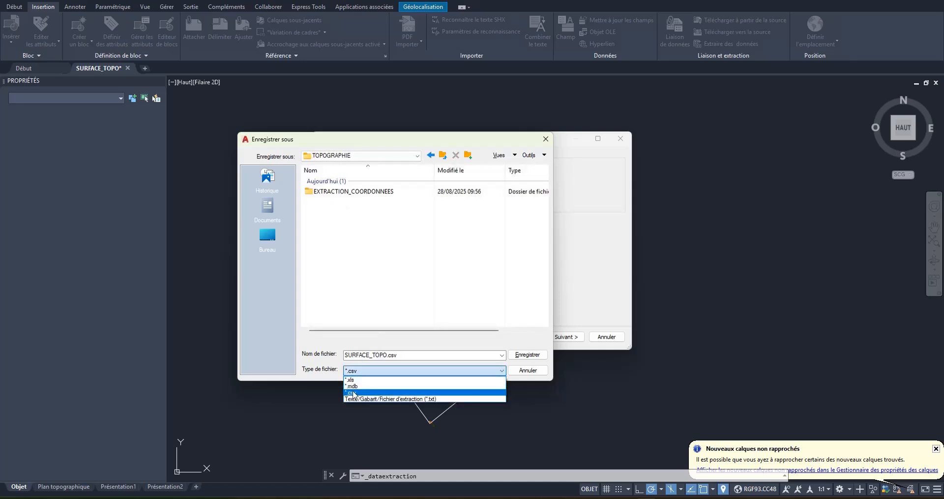
left_click(352, 393)
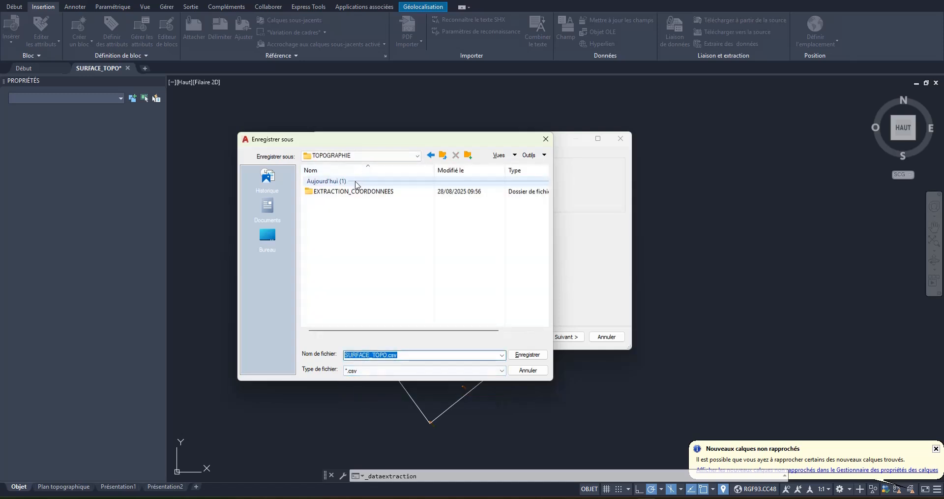
left_click(356, 192)
double_click(355, 193)
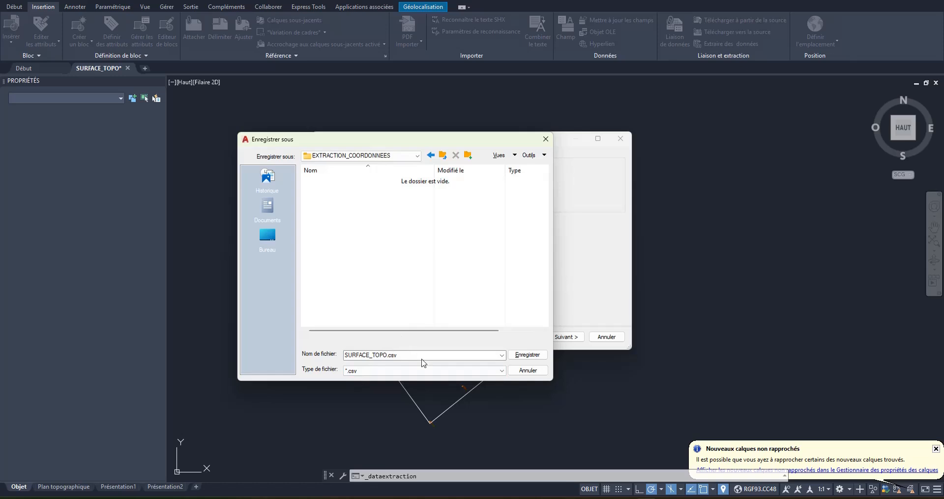
left_click(527, 355)
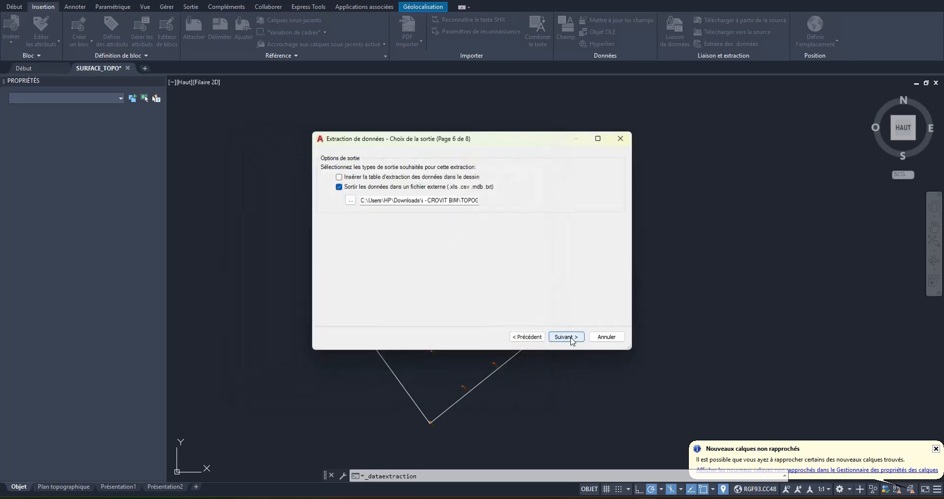
left_click(567, 338)
left_click(566, 337)
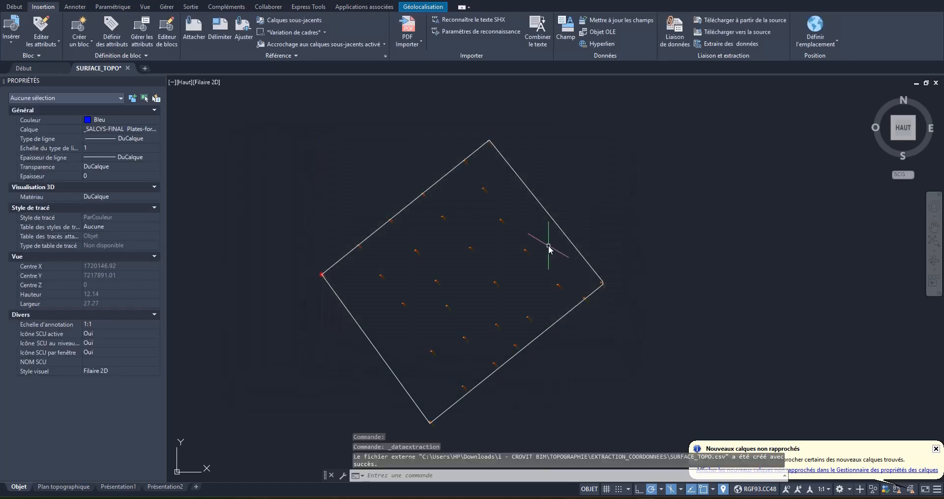
Step: Move the screen capture window out of the way and open the SURFACE_TOPO CSV file from the EXTRACTION_COORDONNEES folder in Excel
left_click(531, 497)
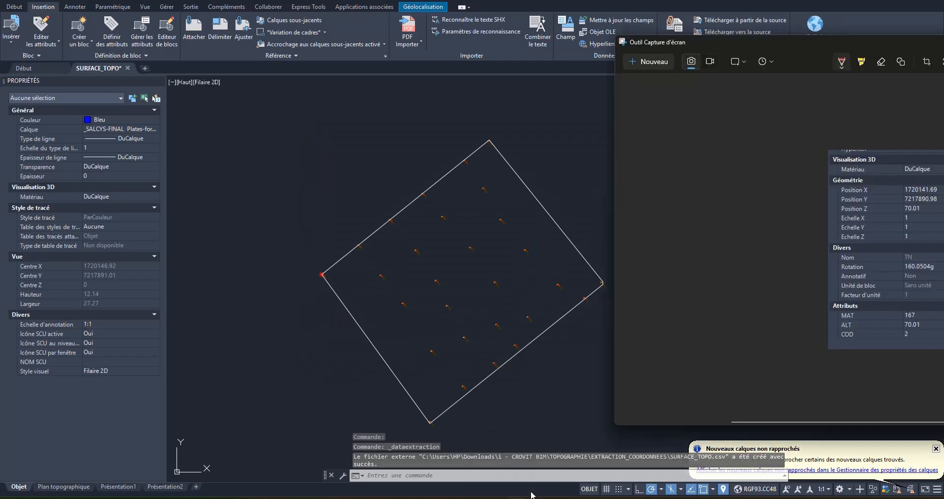
left_click_drag(834, 50, 0, 74)
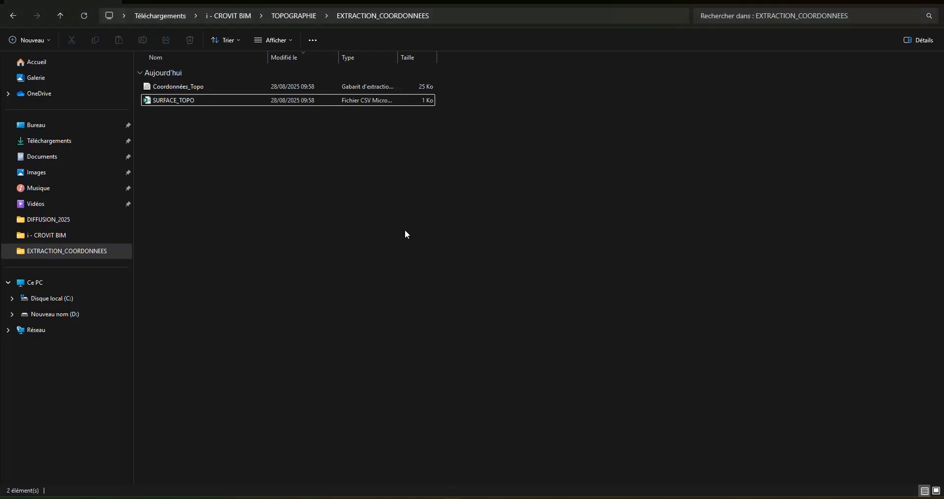
double_click(165, 101)
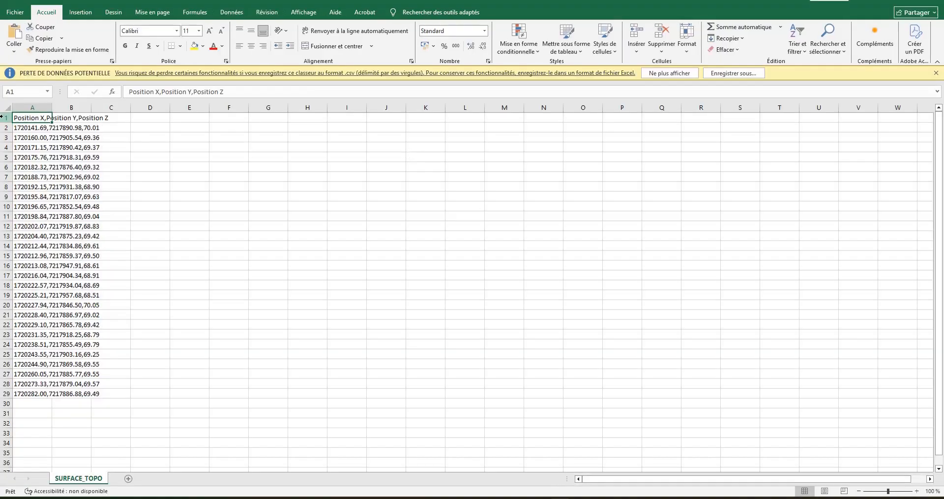
Step: Widen column A so the full comma-separated coordinate text fits inside it
left_click(6, 117)
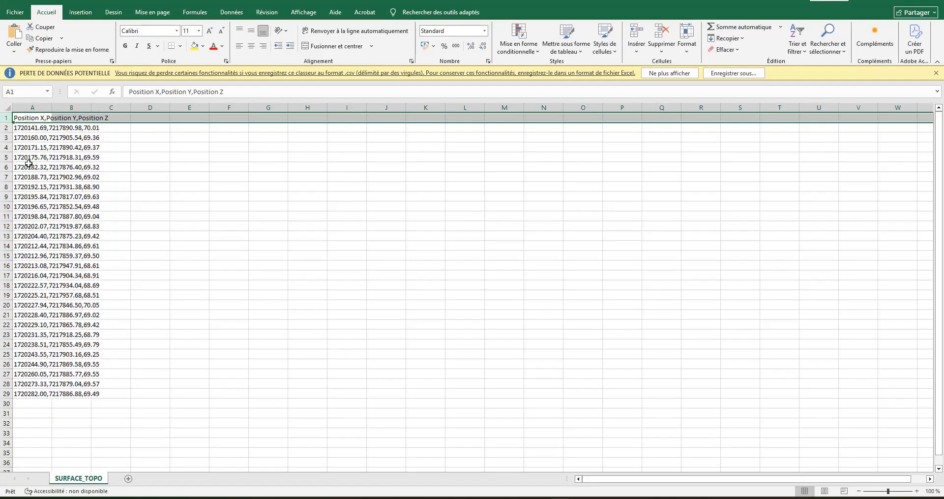
left_click_drag(52, 107, 60, 107)
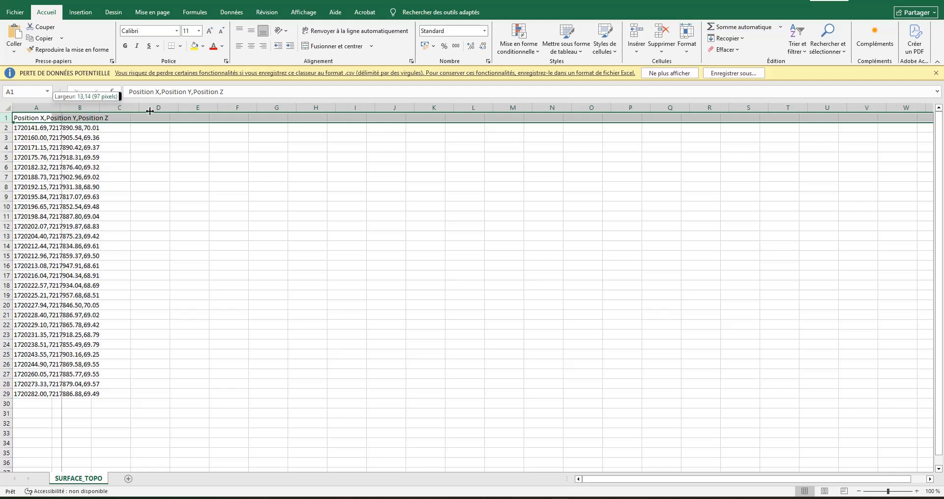
left_click(178, 193)
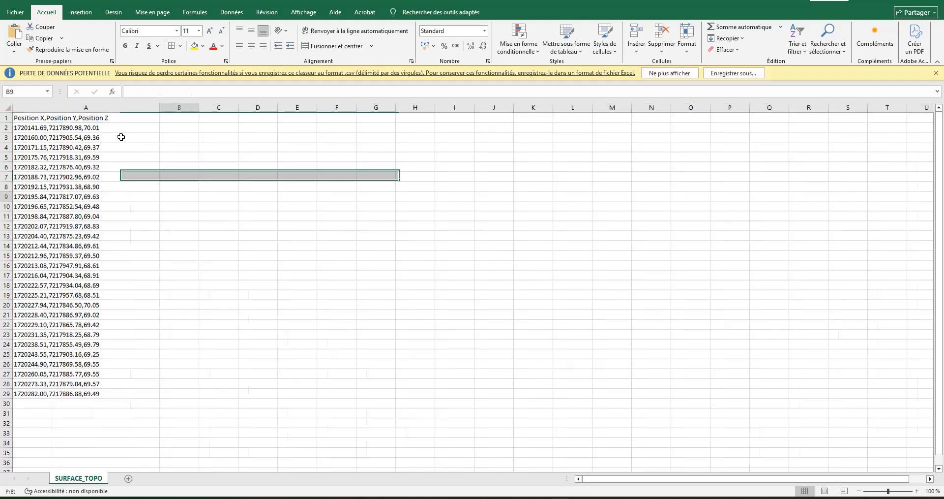
left_click(147, 174)
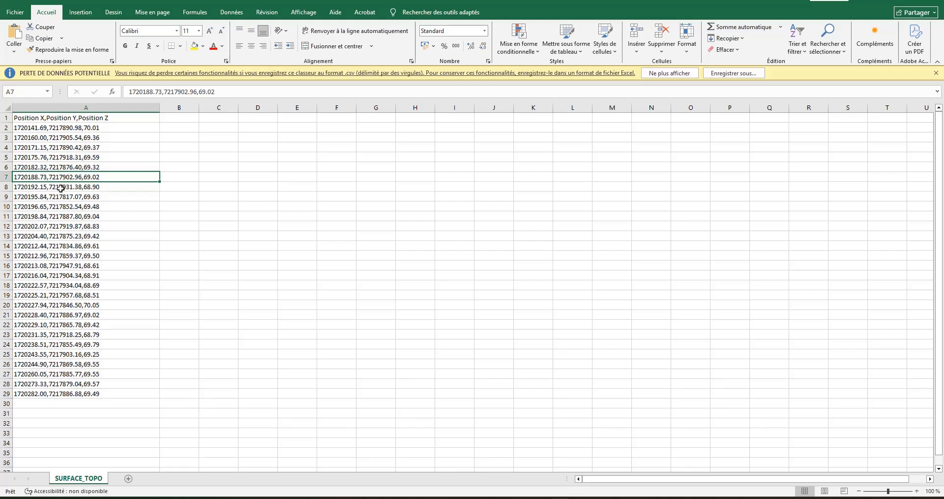
Step: Delete the header row containing Position X, Position Y and Position Z from the SURFACE_TOPO sheet
left_click(35, 119)
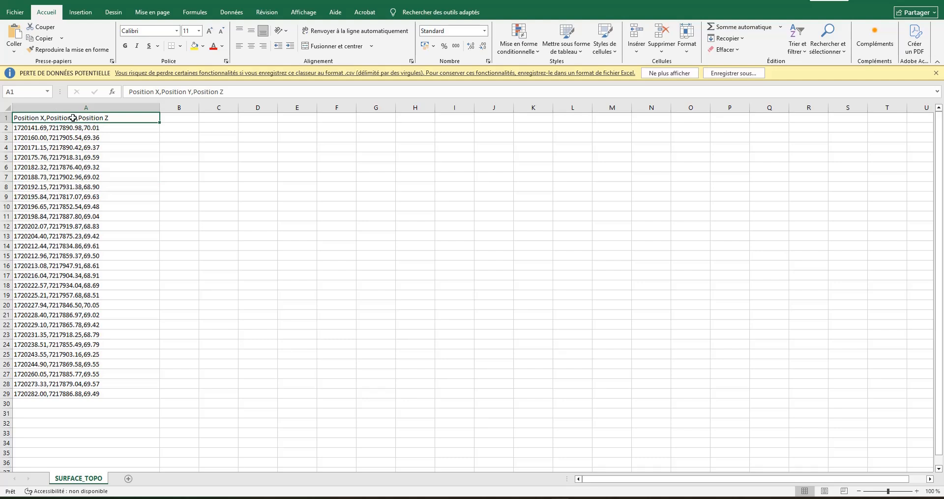
left_click(5, 117)
right_click(5, 117)
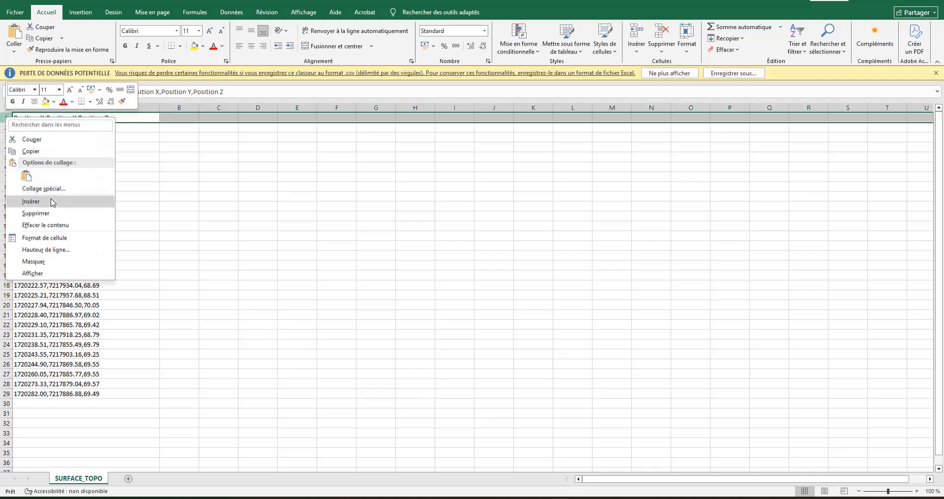
left_click(35, 217)
left_click(217, 174)
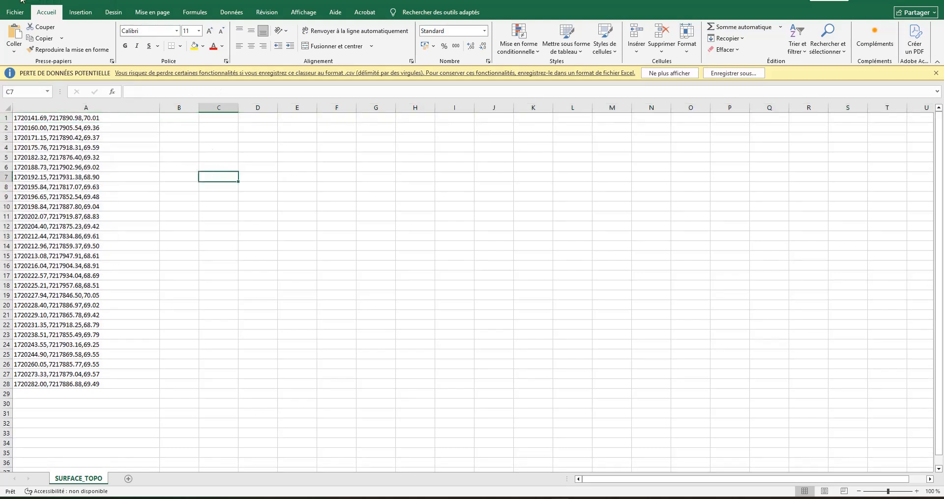
Step: Switch to Revit and, in the REF NGF elevation, specify the project base point's shared coordinates: Nord/sud 7217890.98, Est/ouest 172141.69, Elévation 70.01
left_click(933, 1)
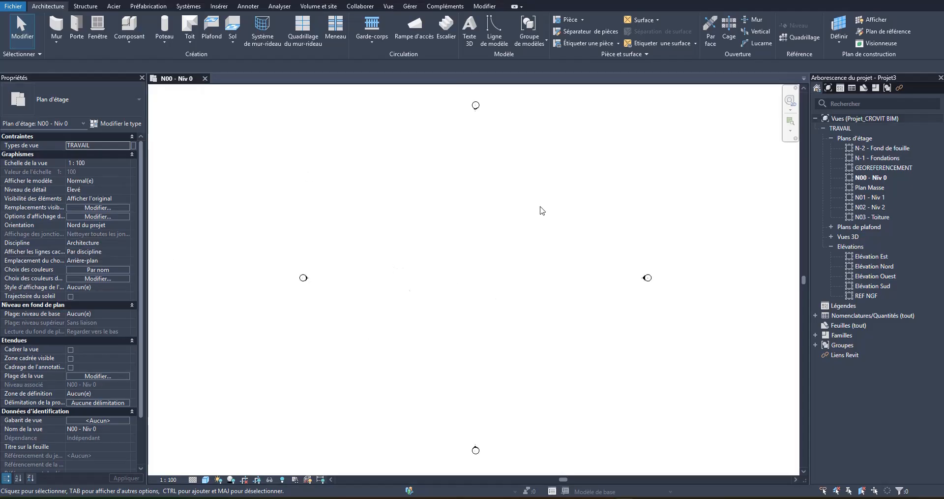
double_click(868, 295)
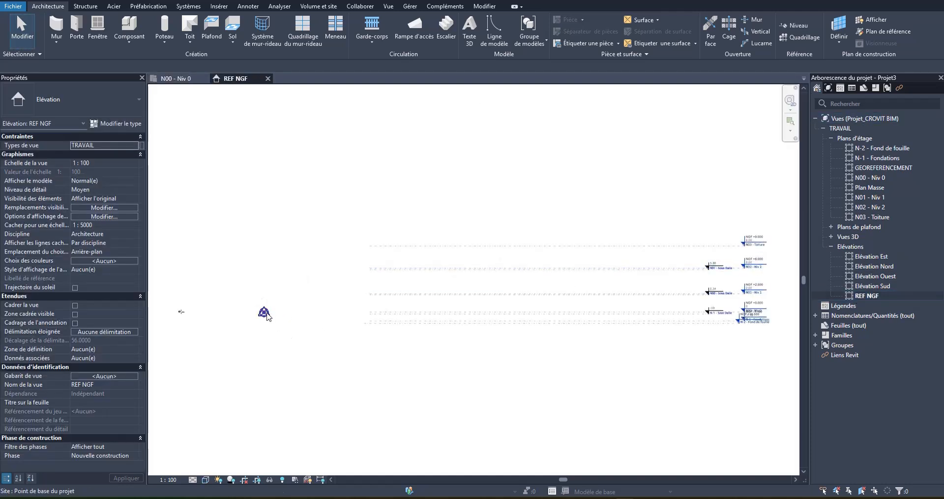
left_click(410, 6)
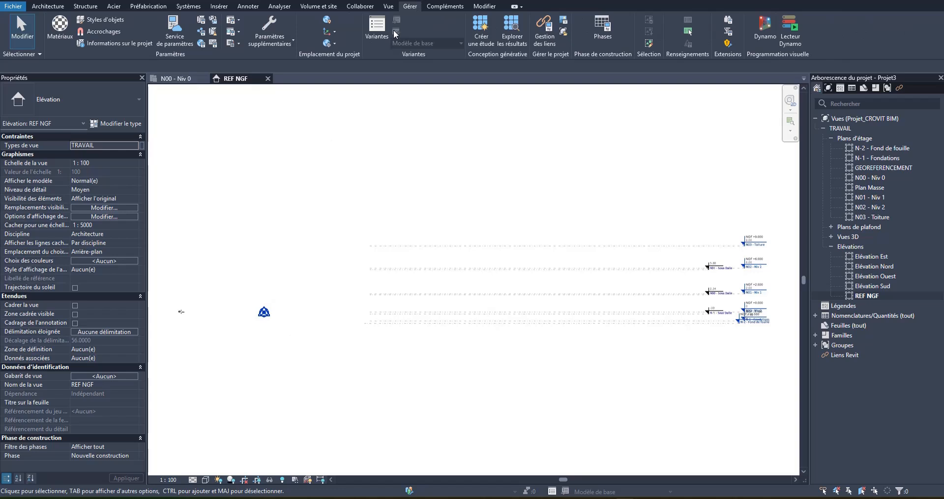
left_click(334, 31)
left_click(368, 107)
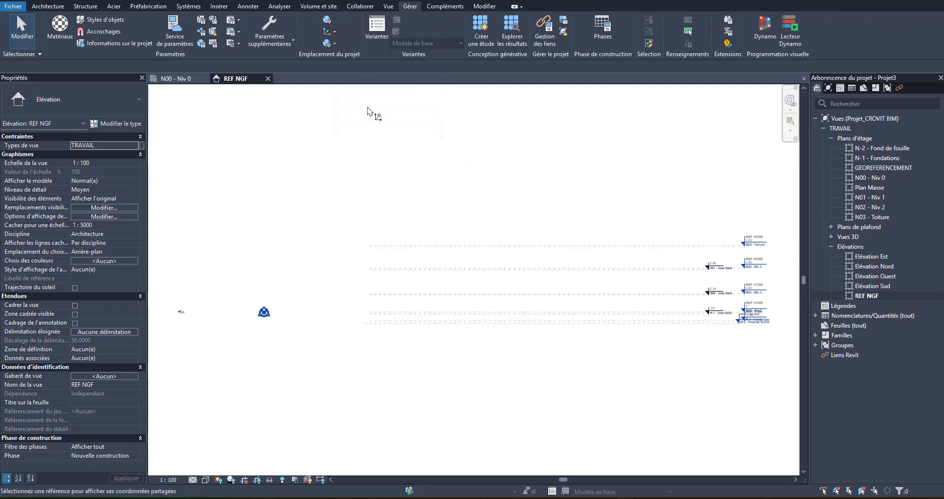
left_click(265, 313)
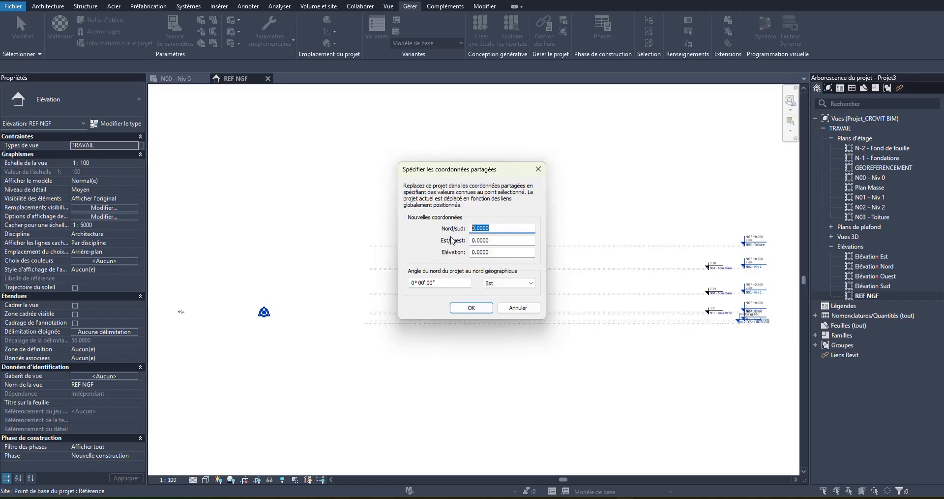
type("7217890.98")
key("Tab")
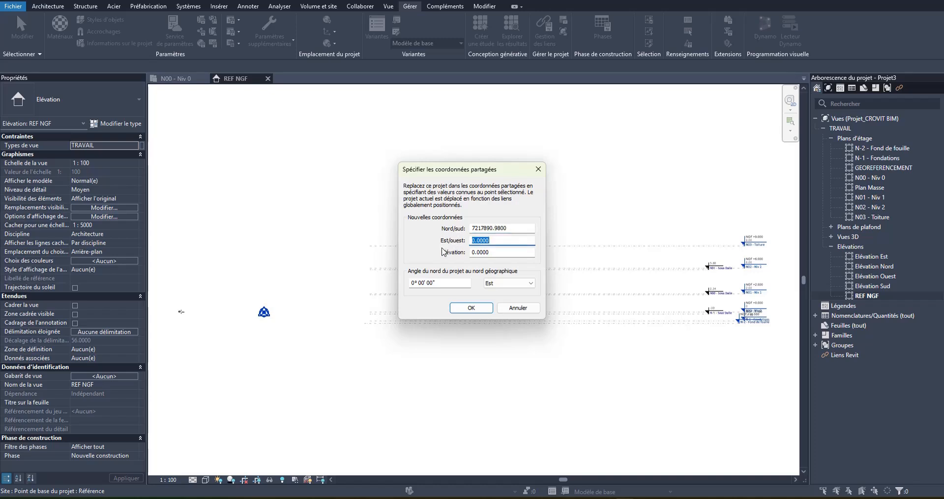
type("172141.69")
key("Tab")
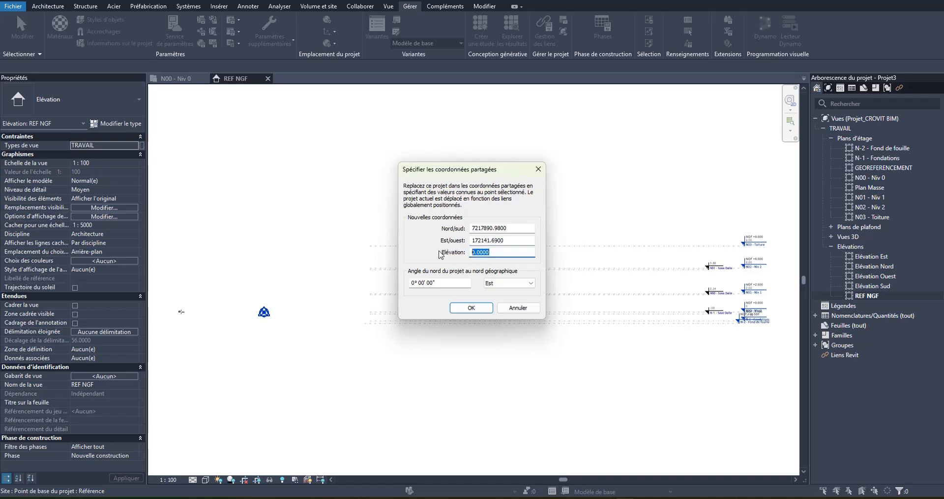
type("7")
key("Return")
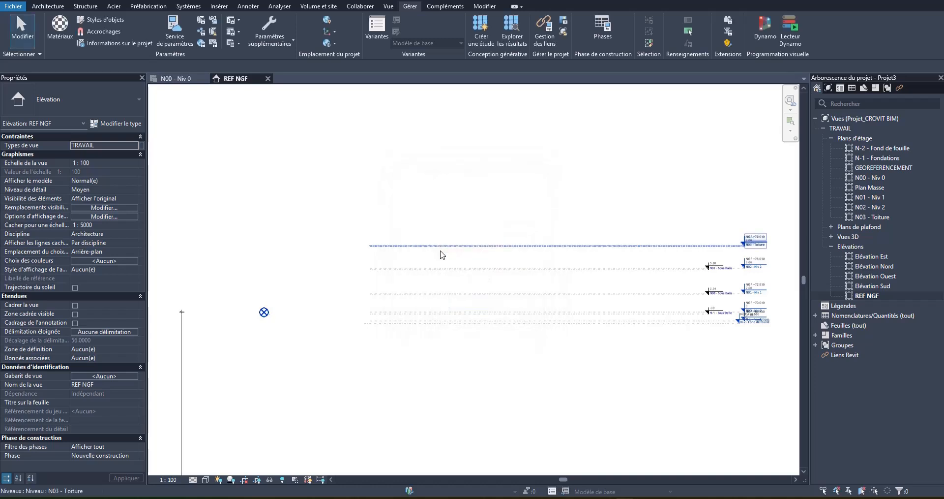
Step: Inspect the project base point's coordinates and the updated level elevations in the REF NGF view
scroll(281, 364, "down", 2)
scroll(242, 429, "down", 1)
scroll(240, 473, "down", 2)
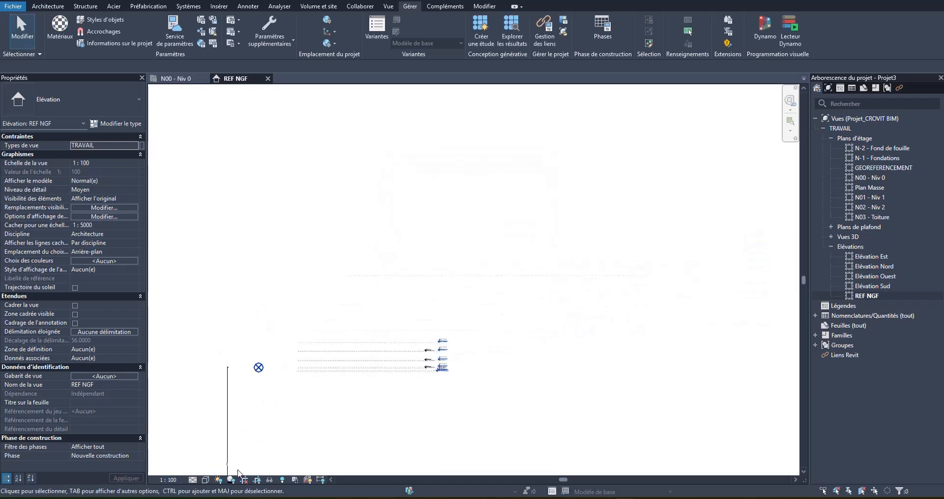
scroll(234, 409, "up", 3)
left_click(318, 298)
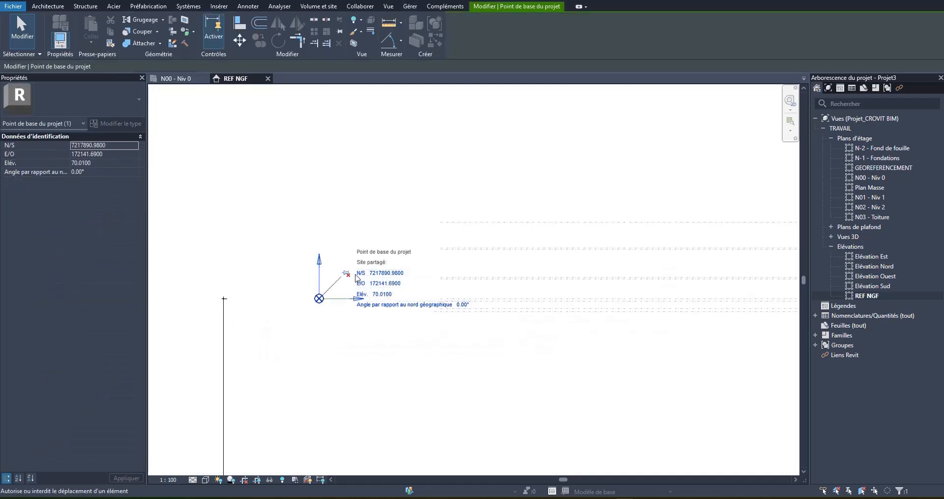
left_click(347, 210)
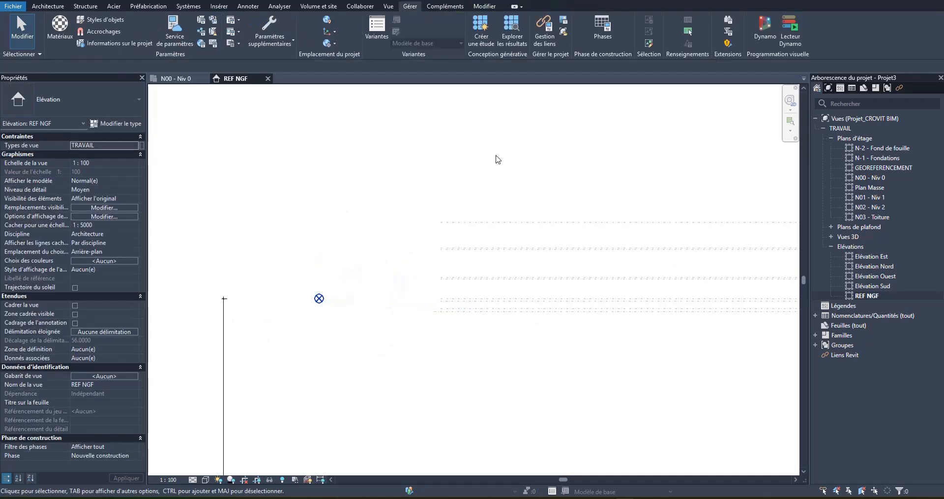
Step: Open the Plan Masse and GEOREFERENCEMENT floor plans and examine the coordinate labels at the project base point
double_click(870, 187)
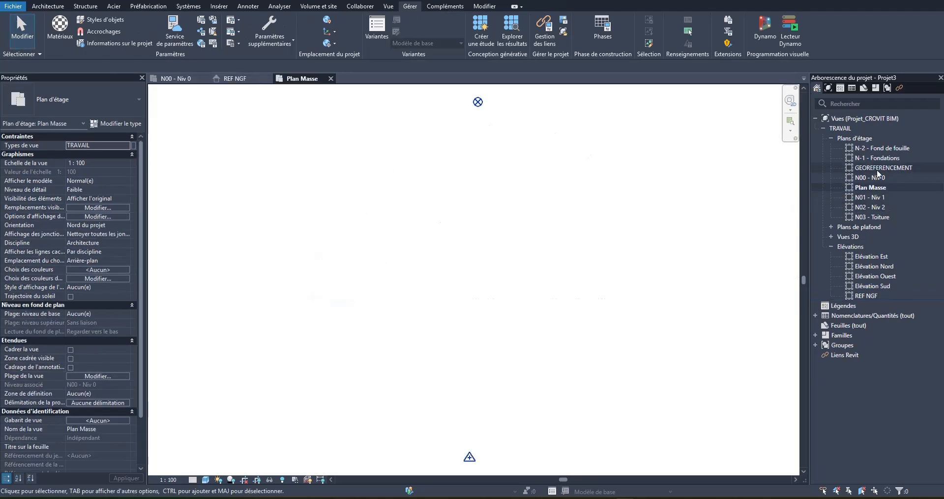
double_click(882, 168)
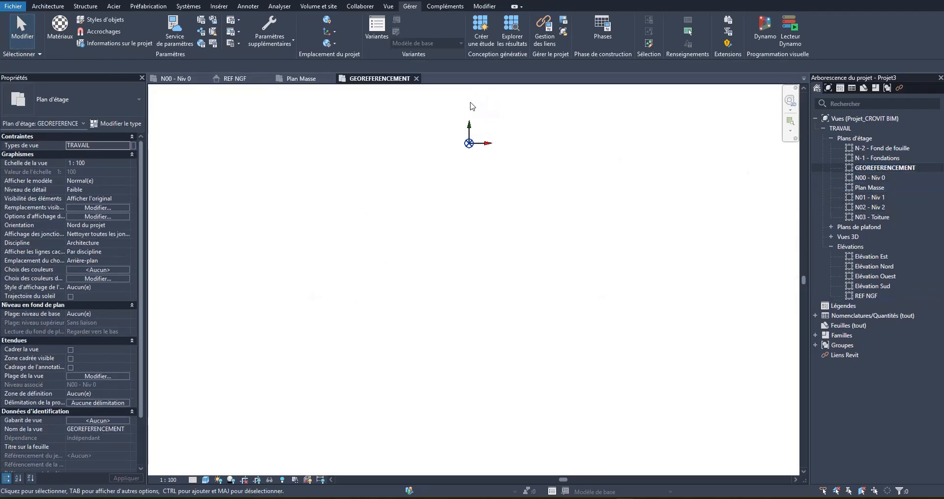
scroll(470, 121, "up", 10)
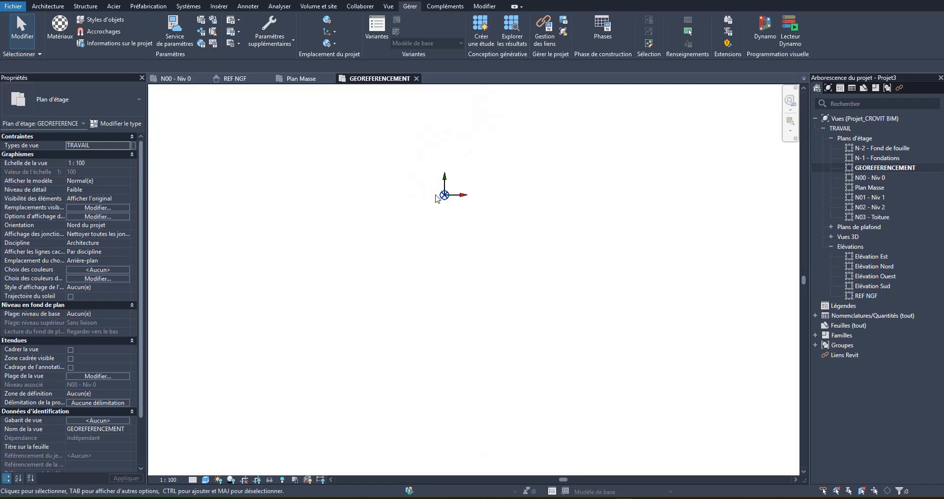
scroll(468, 192, "up", 6)
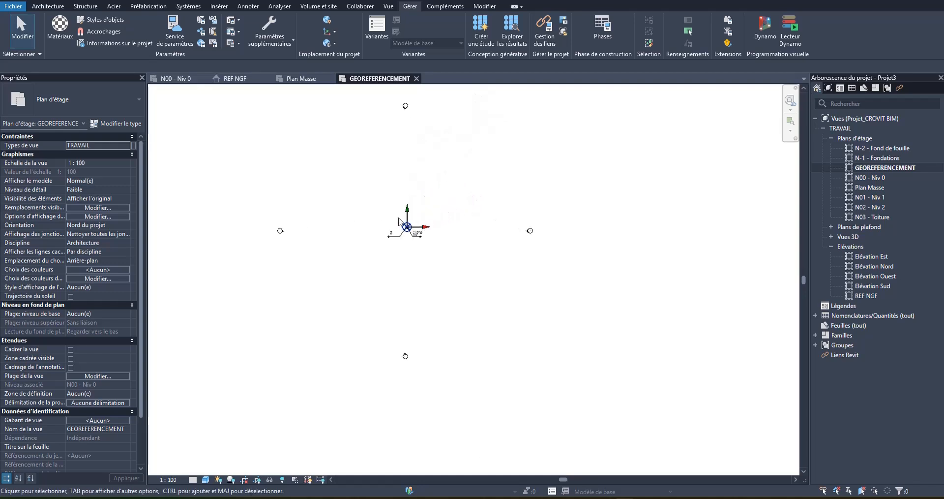
scroll(421, 232, "up", 3)
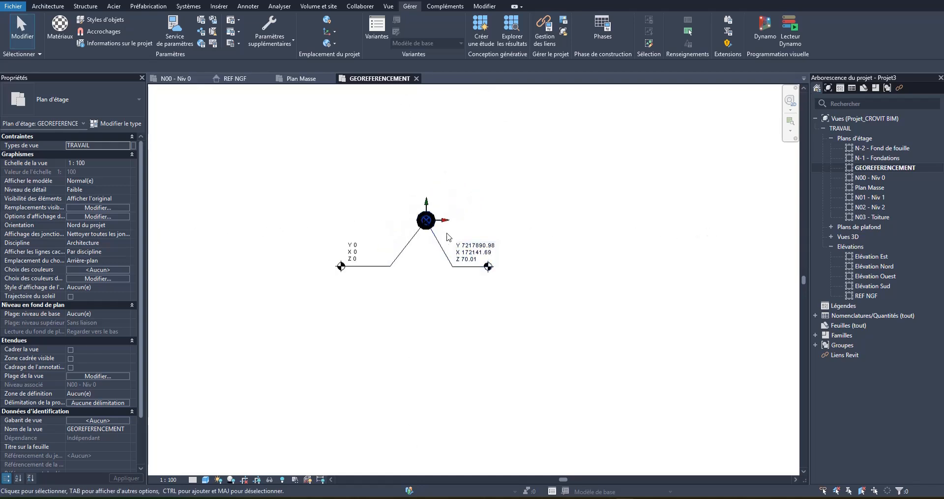
Step: In the Plan Masse floor plan, start a topographic solid from an import with the type TERRAIN_NATUREL_HERBE_SABLE_TERRE
scroll(445, 222, "down", 3)
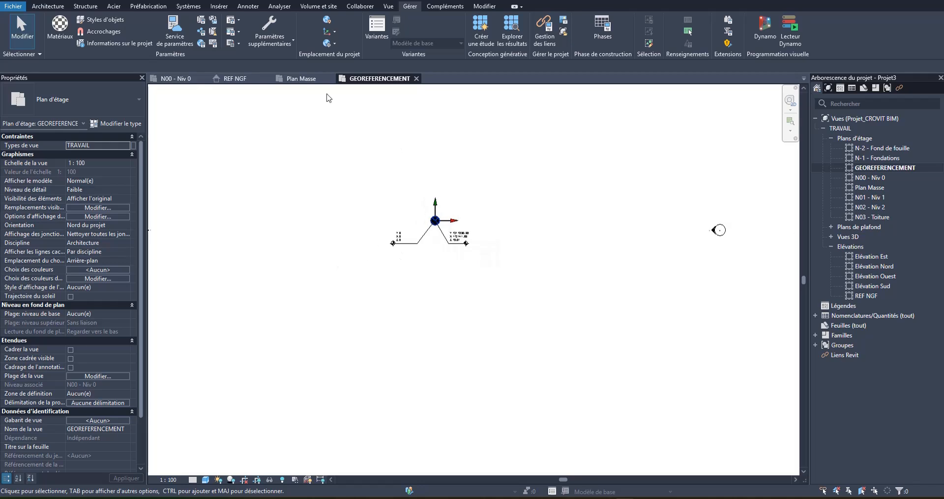
left_click(301, 78)
scroll(467, 112, "up", 8)
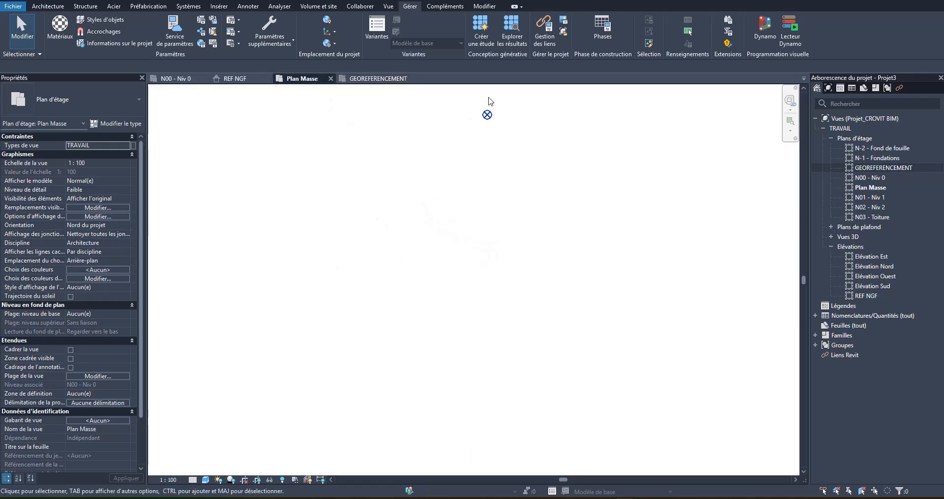
middle_click_drag(501, 113, 419, 169)
scroll(421, 169, "up", 7)
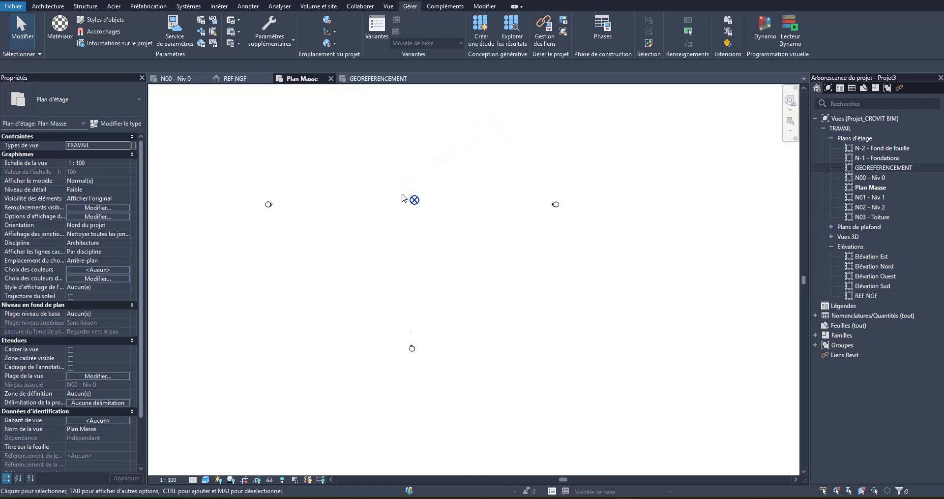
scroll(437, 274, "up", 1)
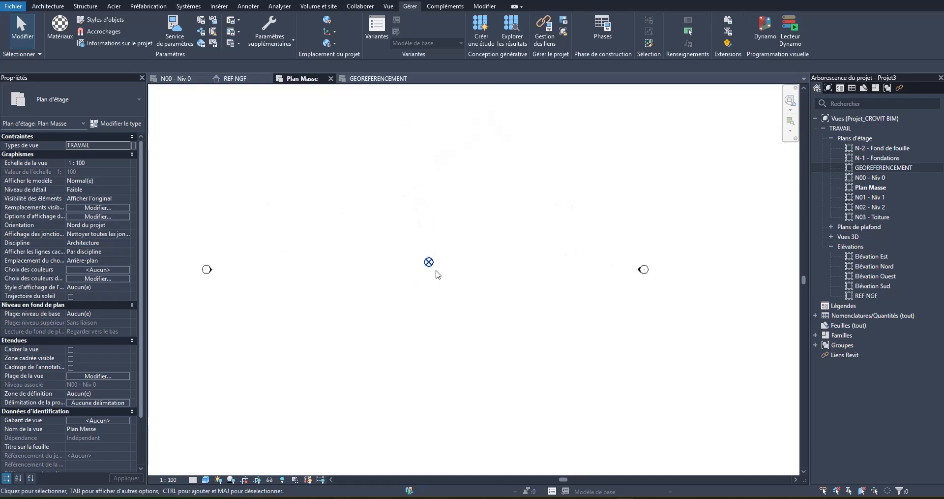
scroll(439, 272, "down", 2)
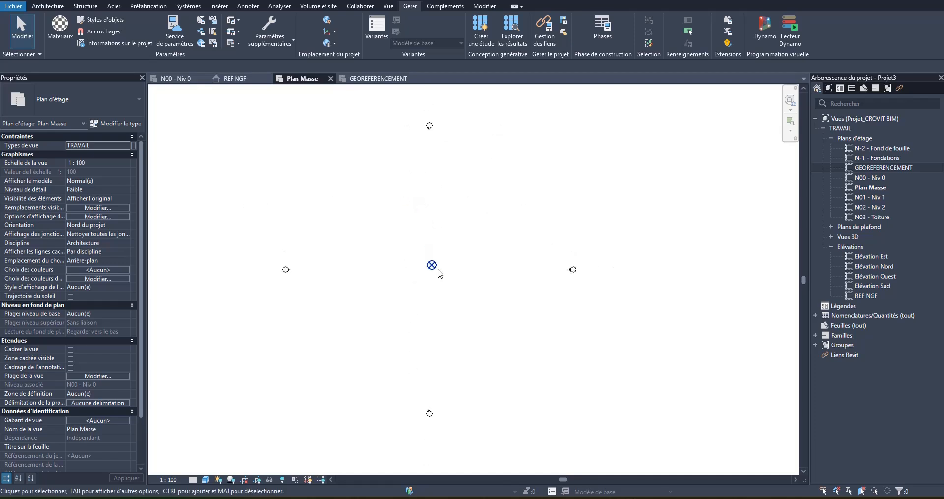
left_click(317, 8)
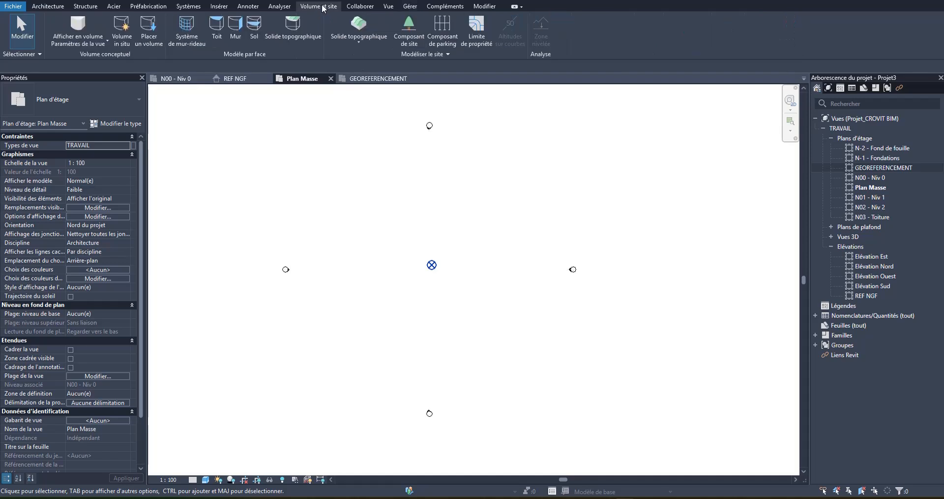
left_click(377, 40)
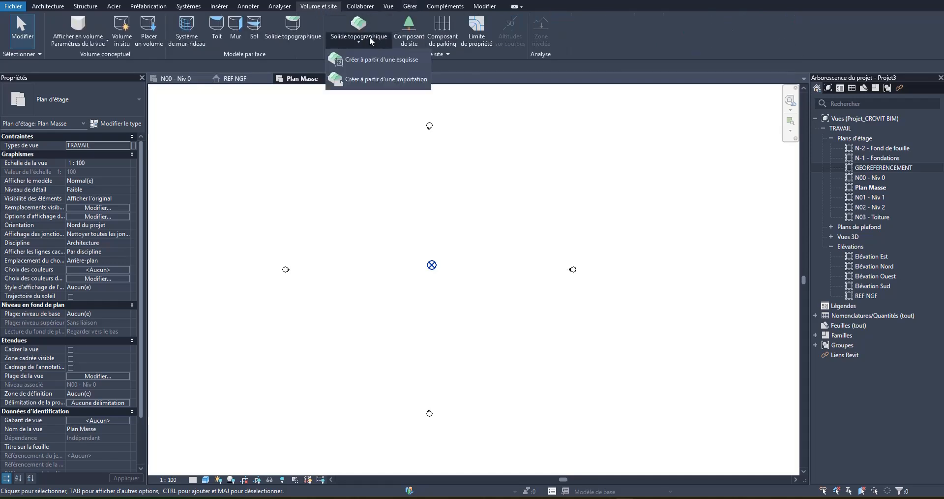
left_click(374, 79)
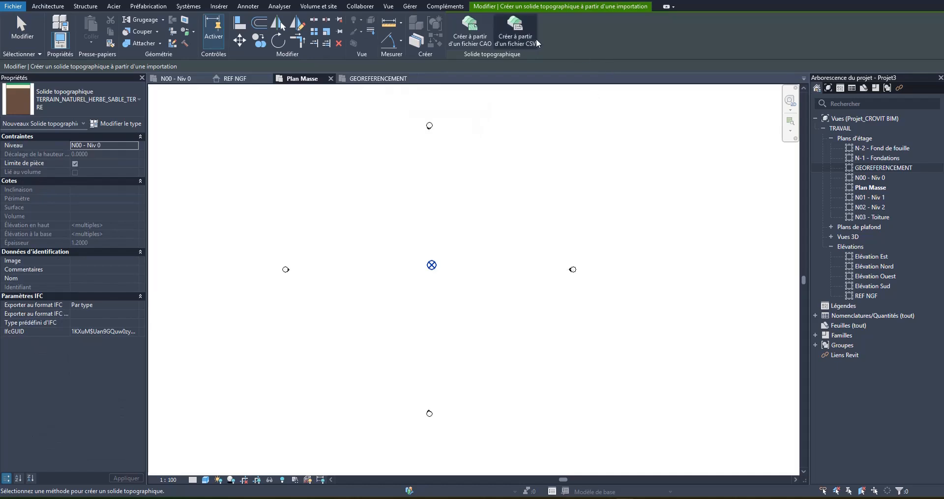
left_click(74, 98)
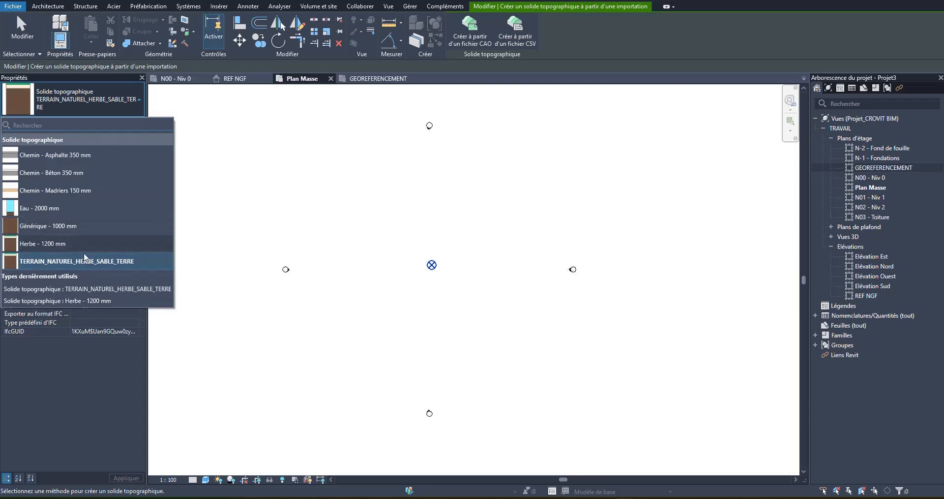
left_click(112, 99)
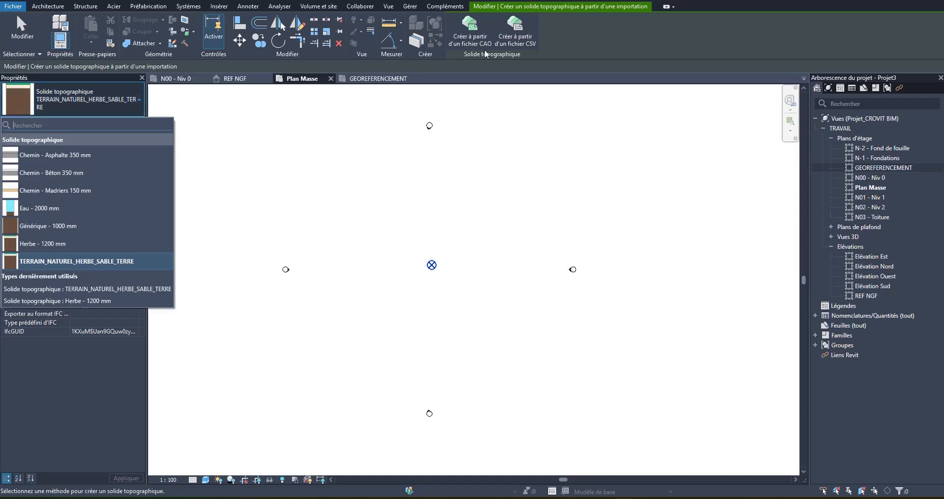
Step: Create the topographic solid from the CSV file SURFACE_TOPO.csv in EXTRACTION_COORDONNEES, with Mètres as the file unit
left_click(516, 40)
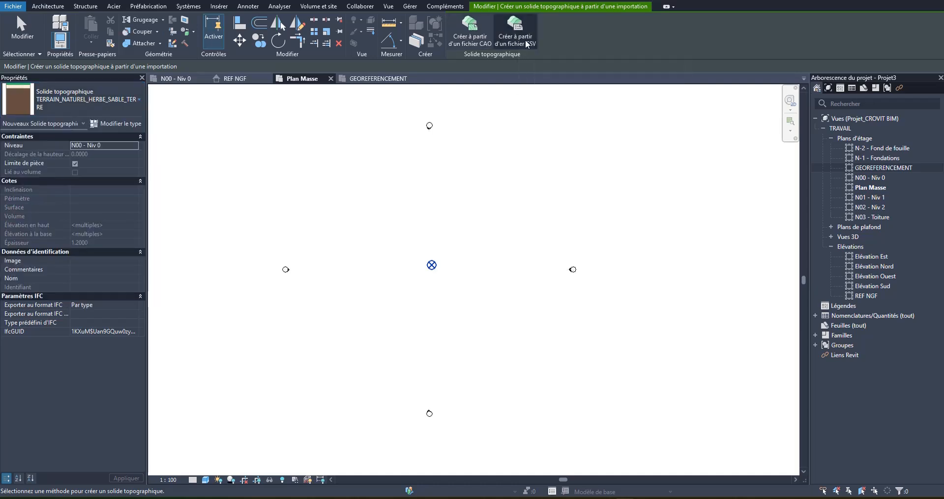
left_click(521, 39)
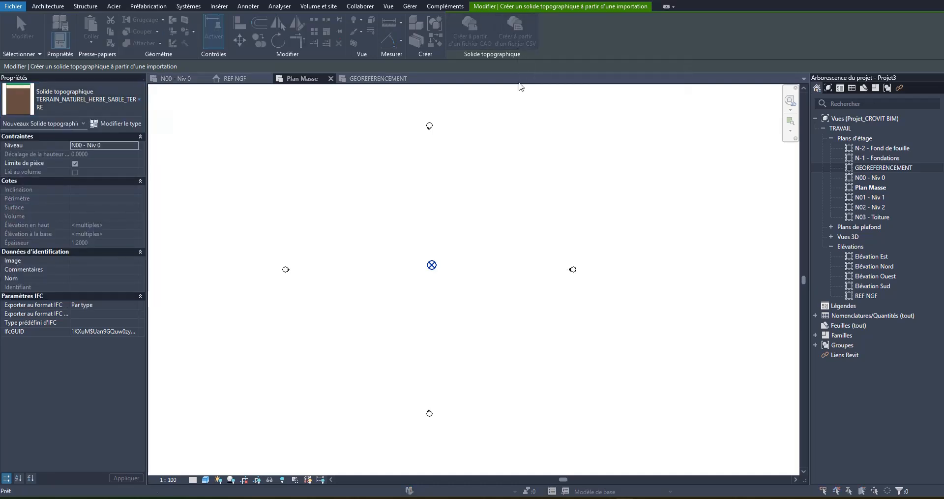
left_click(314, 129)
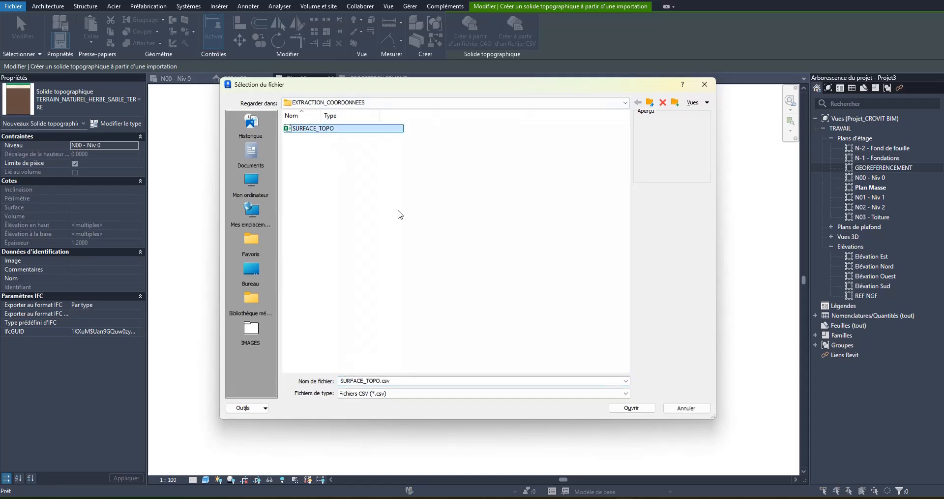
left_click(652, 408)
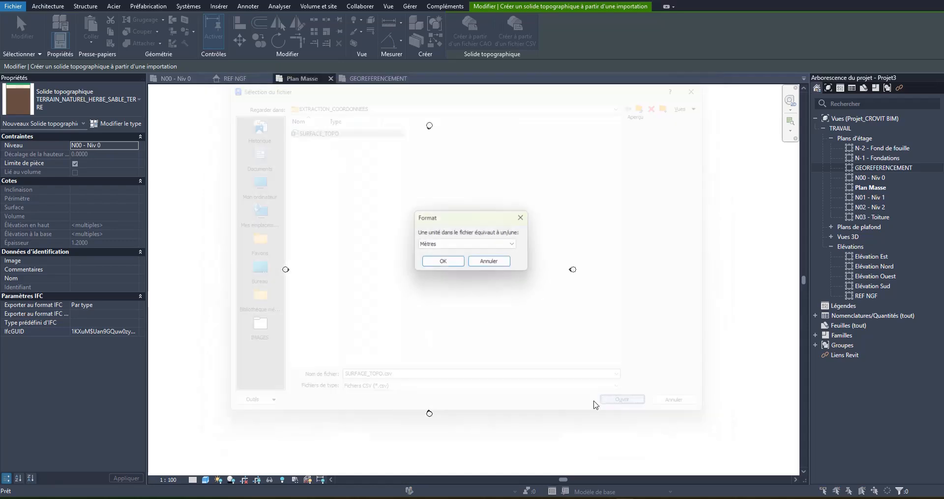
left_click(449, 244)
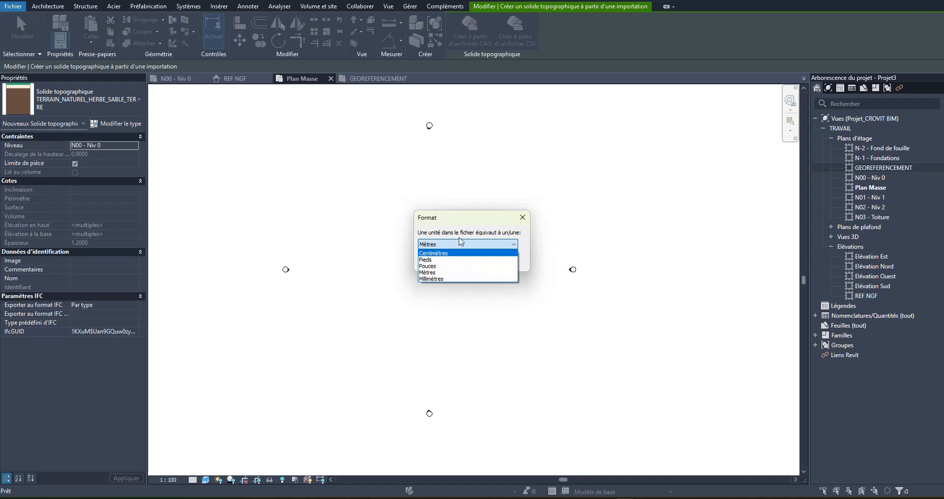
left_click(433, 272)
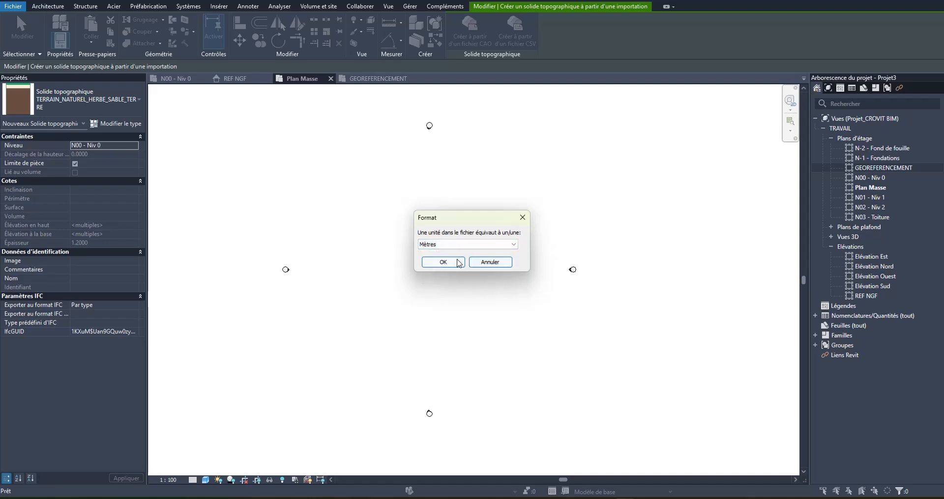
left_click(445, 262)
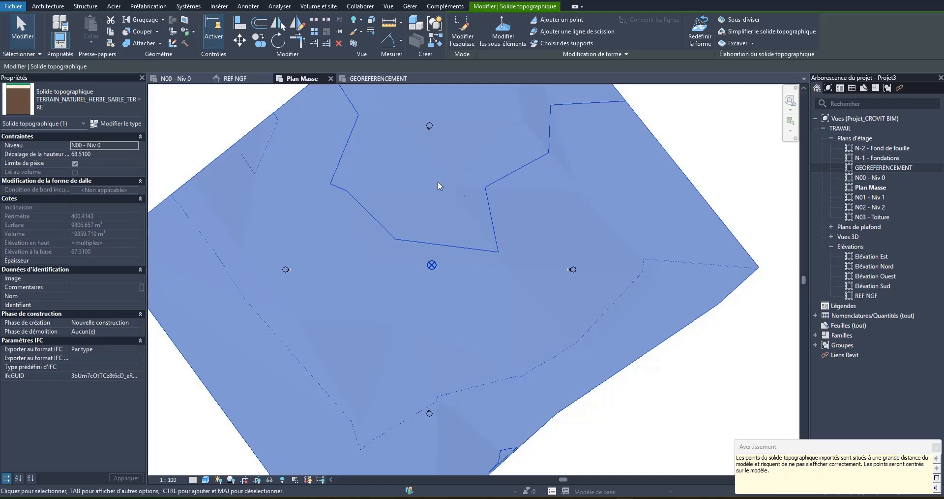
scroll(453, 227, "down", 3)
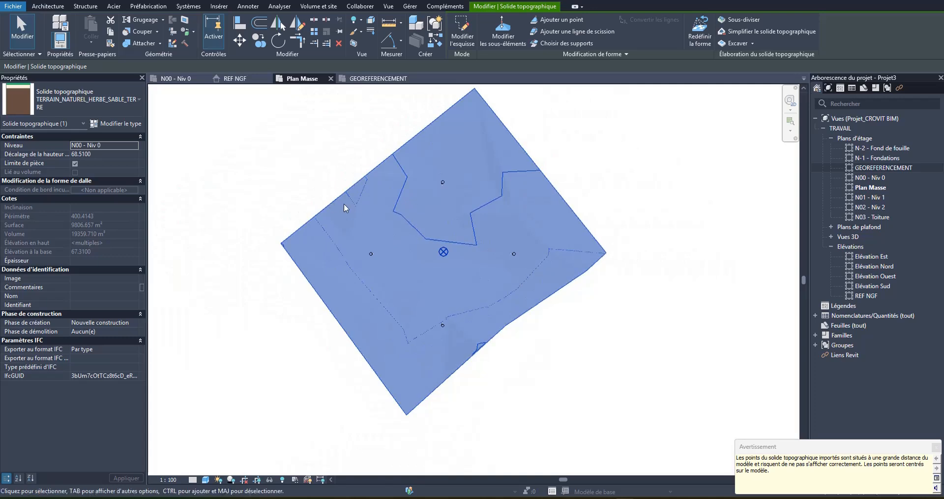
left_click(297, 158)
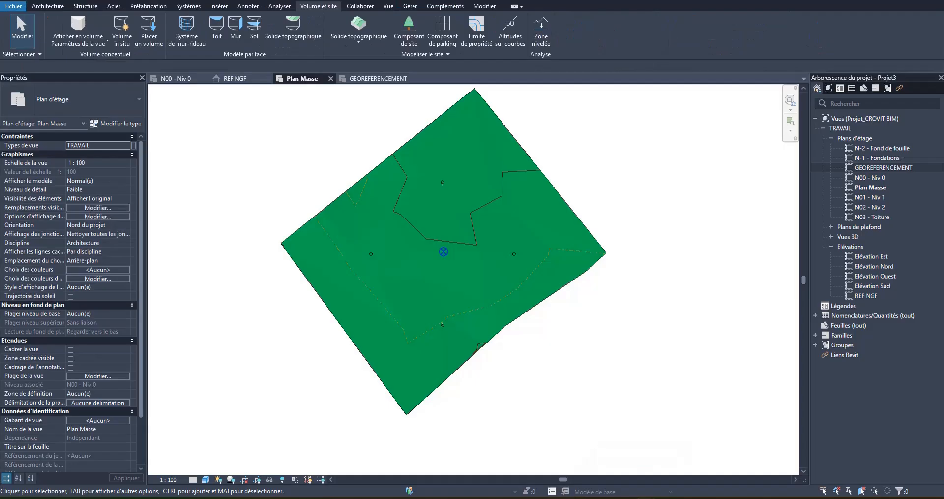
Step: Examine the point elevations of the topographic solid's sub-elements, including the point at its western corner
left_click(446, 108)
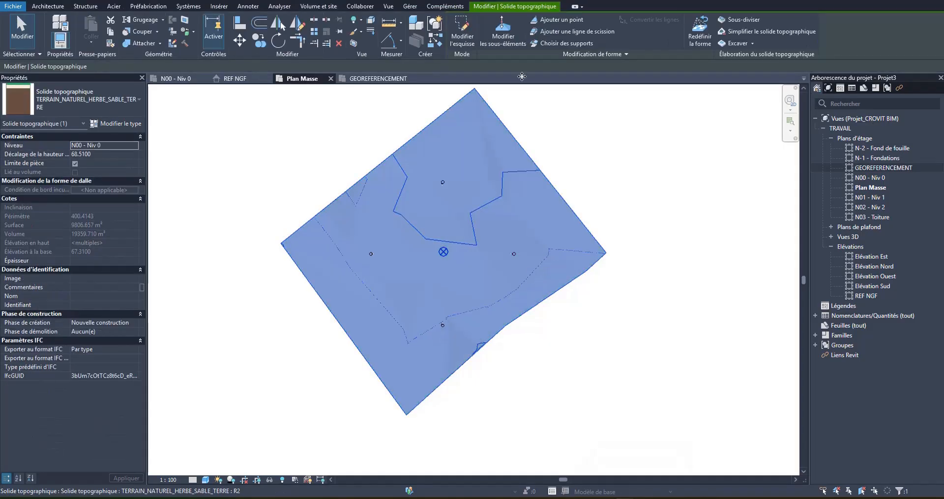
left_click(515, 38)
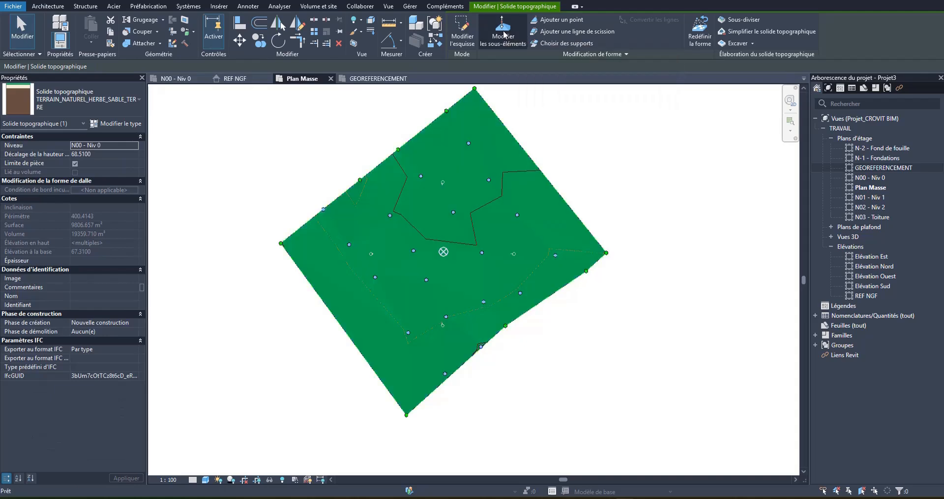
left_click(453, 212)
left_click(421, 176)
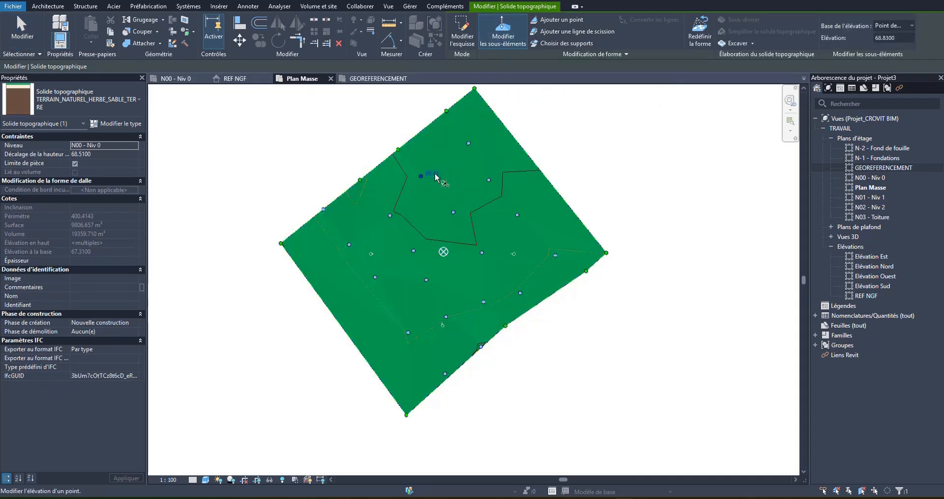
left_click(281, 243)
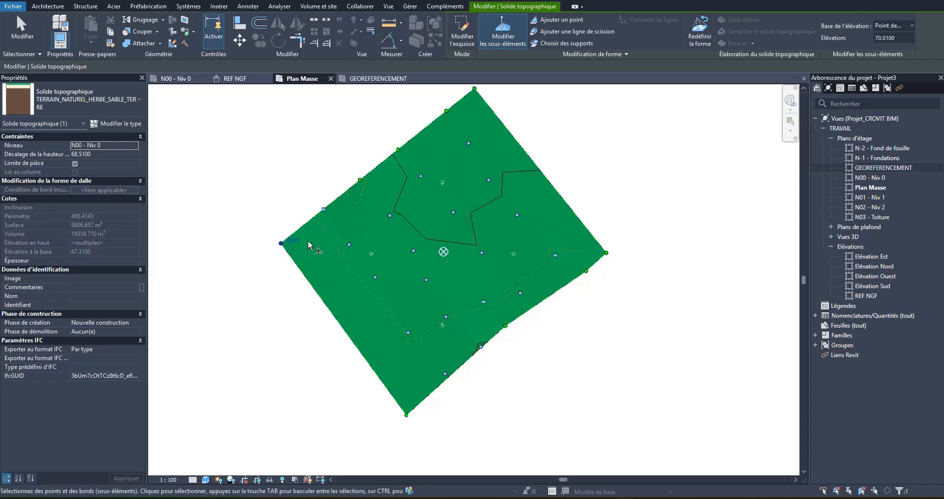
left_click(638, 172)
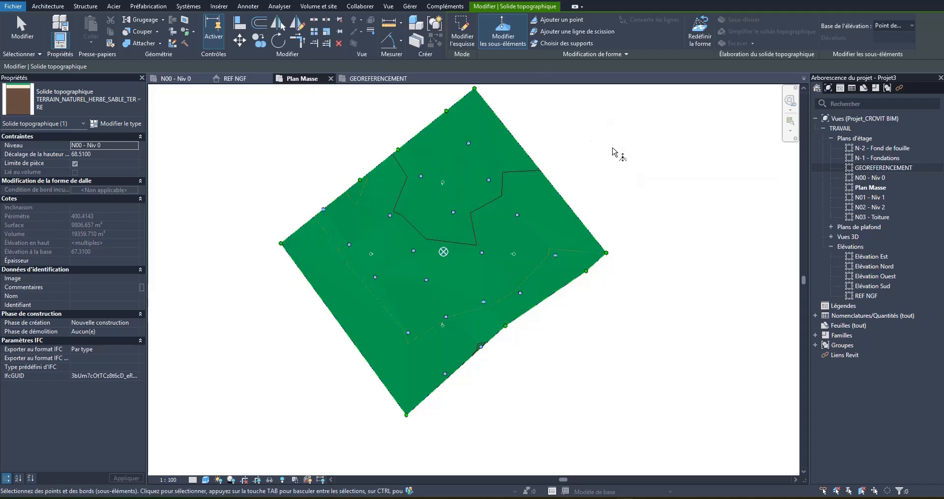
key("Escape")
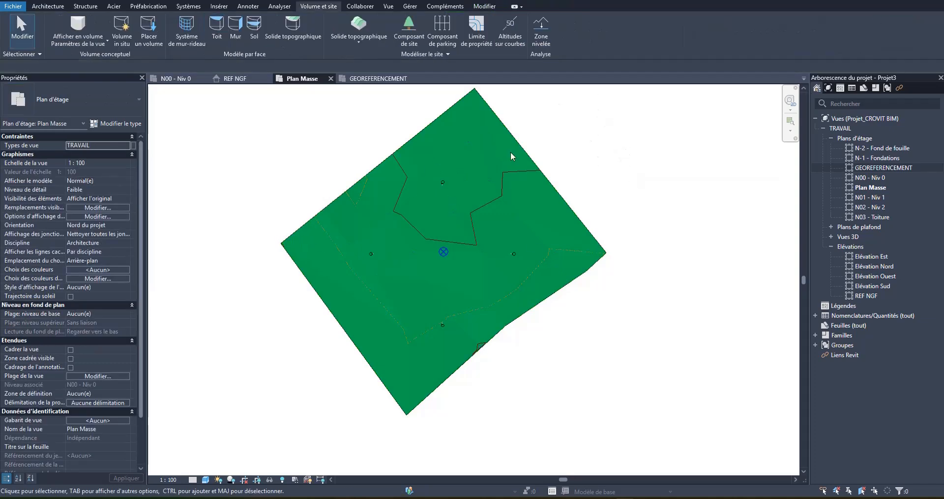
Step: Move the topographic solid from its western corner onto the project base point
left_click(358, 182)
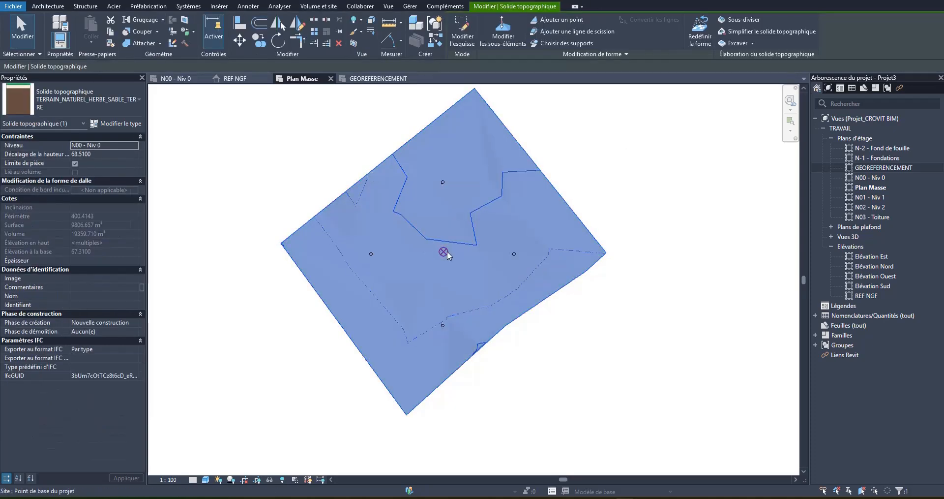
left_click(240, 40)
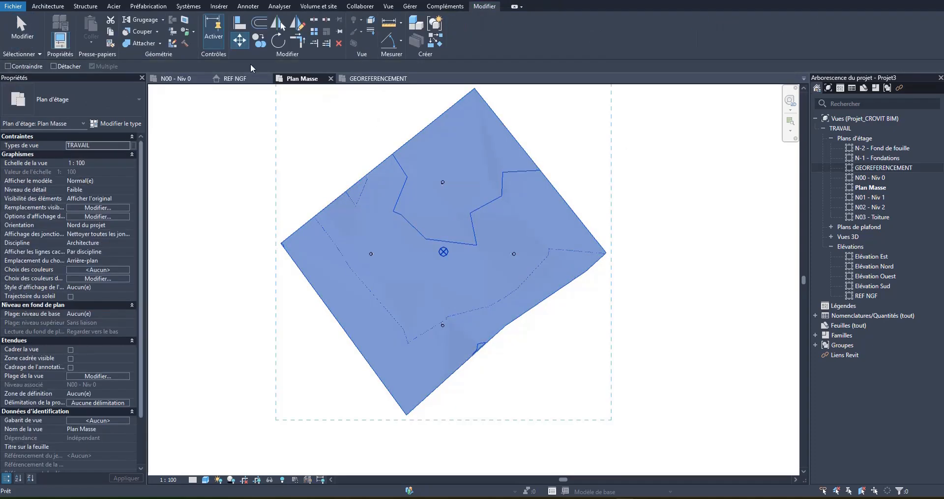
left_click(281, 243)
scroll(443, 253, "up", 5)
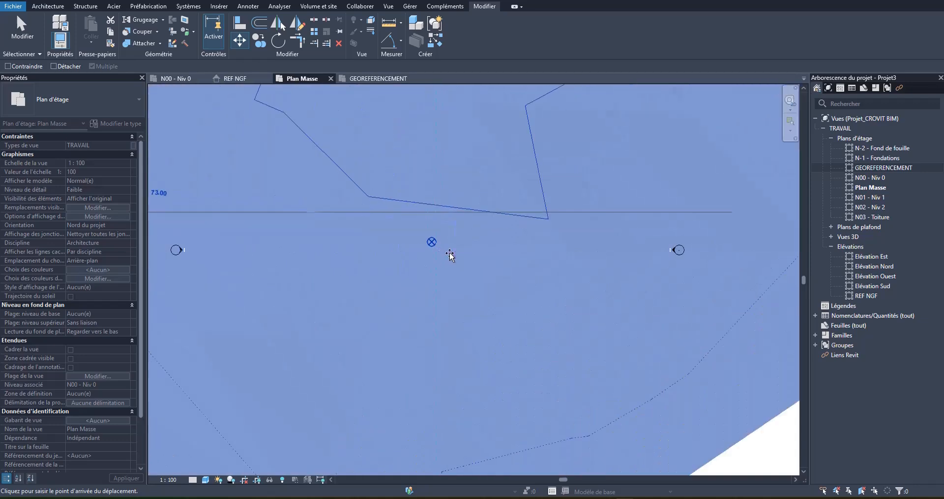
left_click(436, 241)
scroll(416, 261, "down", 4)
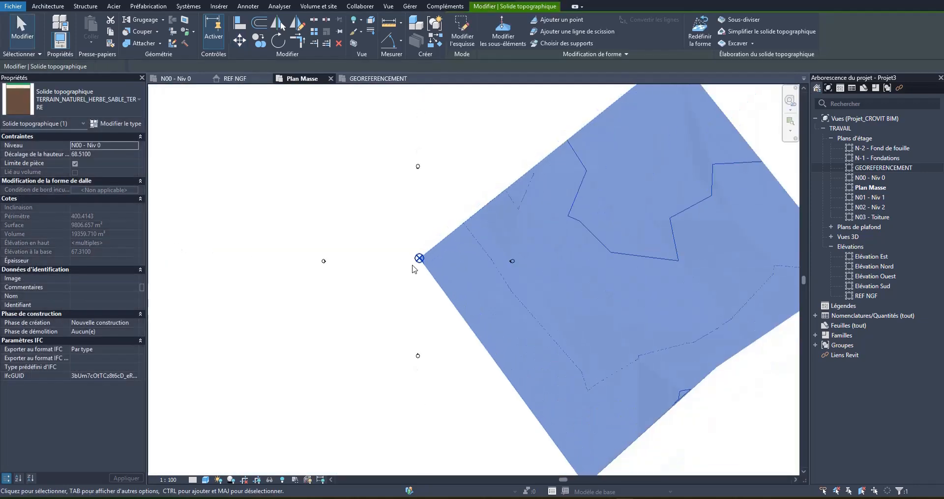
key("Escape")
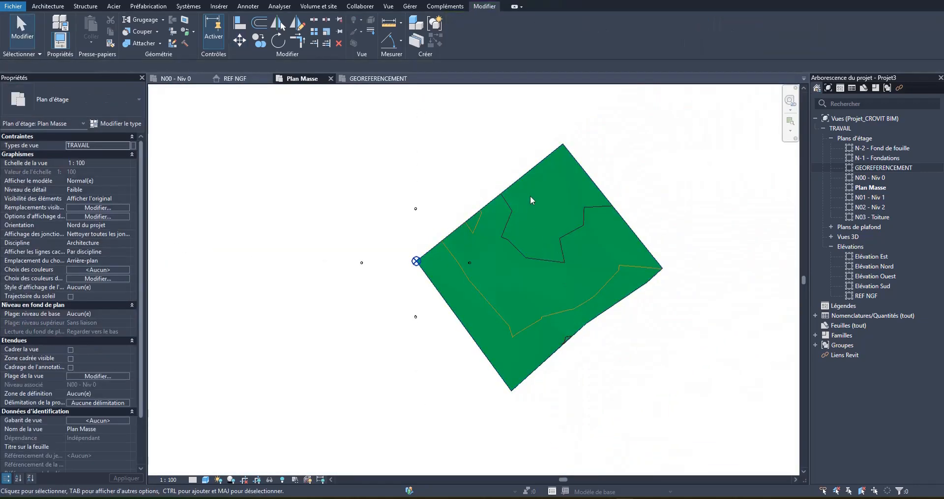
scroll(521, 194, "up", 2)
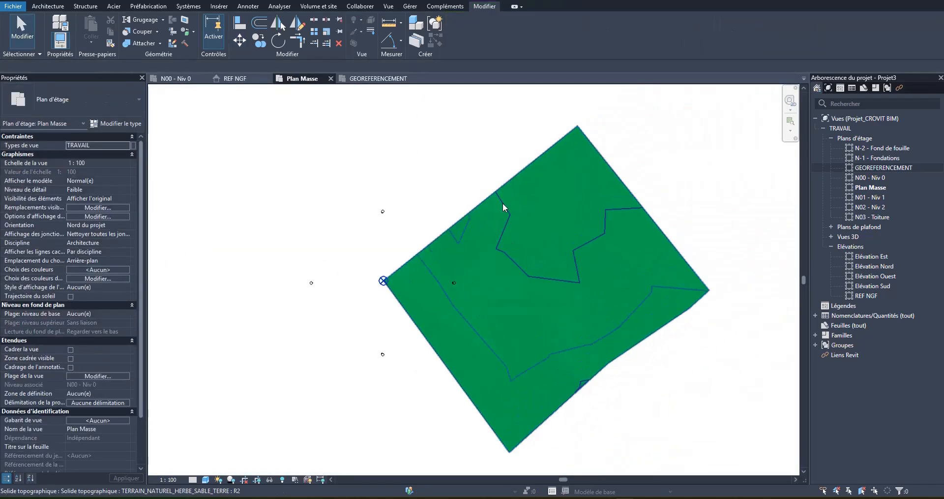
left_click(509, 179)
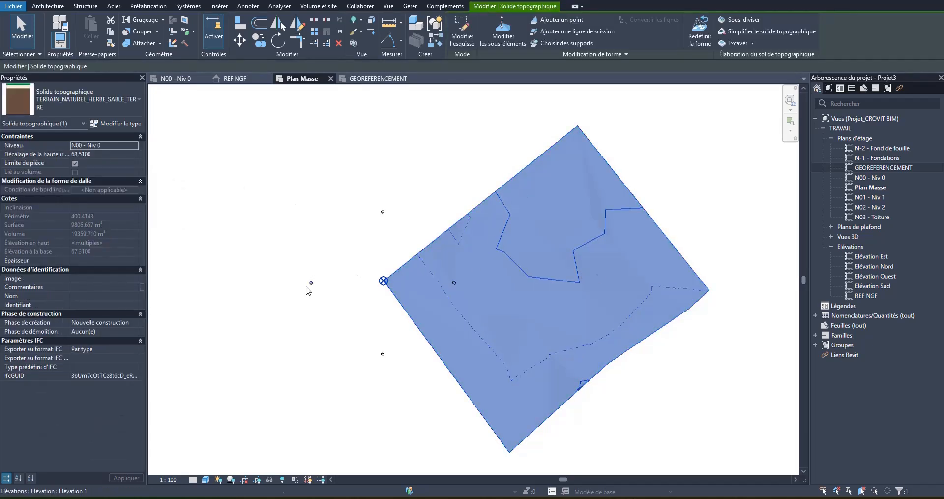
left_click(336, 277)
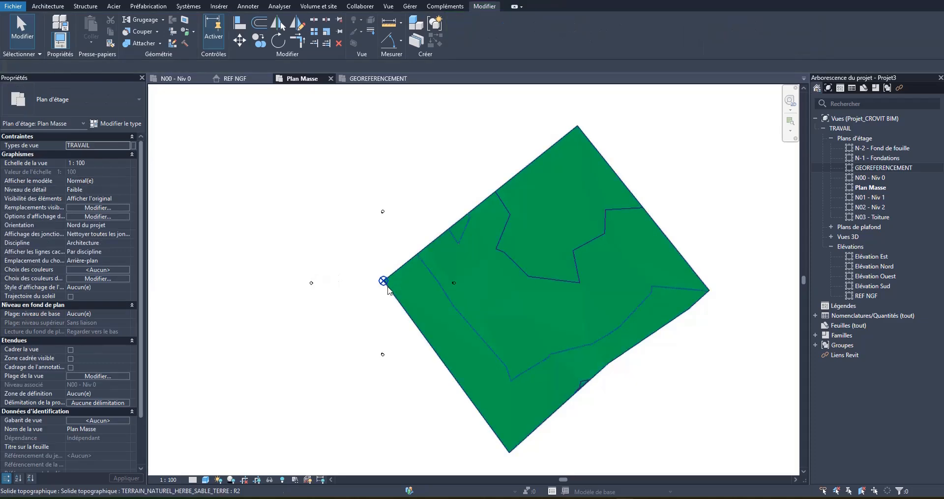
Step: Open the Elévation Ouest view, close the GEOREFERENCEMENT floor plan and return to Plan Masse
double_click(875, 276)
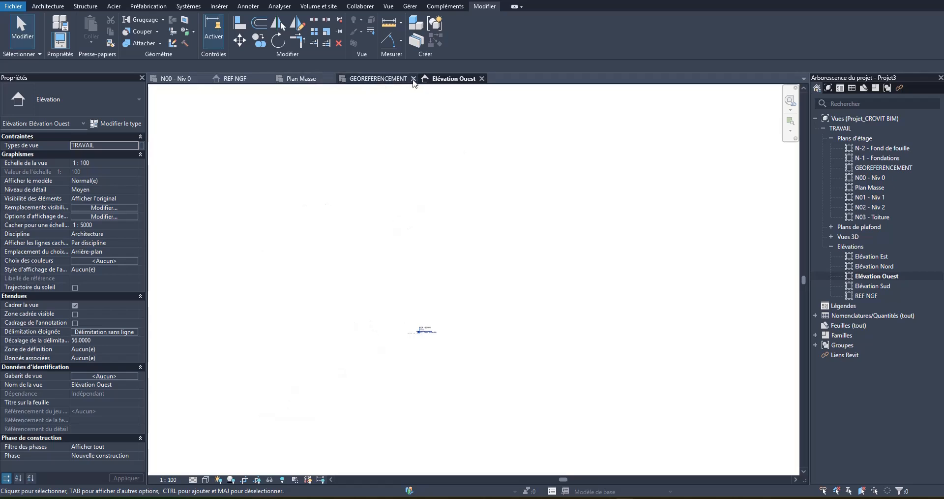
left_click(415, 78)
left_click(301, 79)
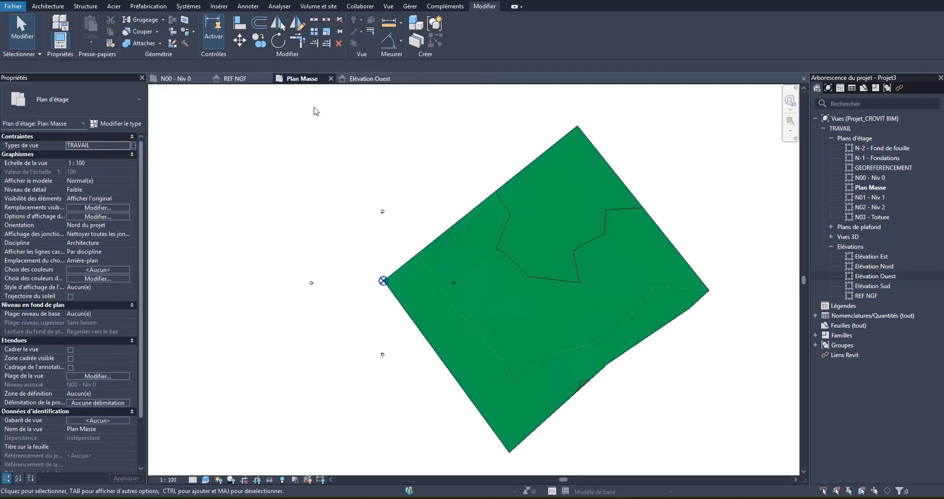
Step: Extend the Elévation Ouest view's line and depth in Plan Masse to enclose the whole terrain, with a far clip offset of about 176.6
left_click(311, 285)
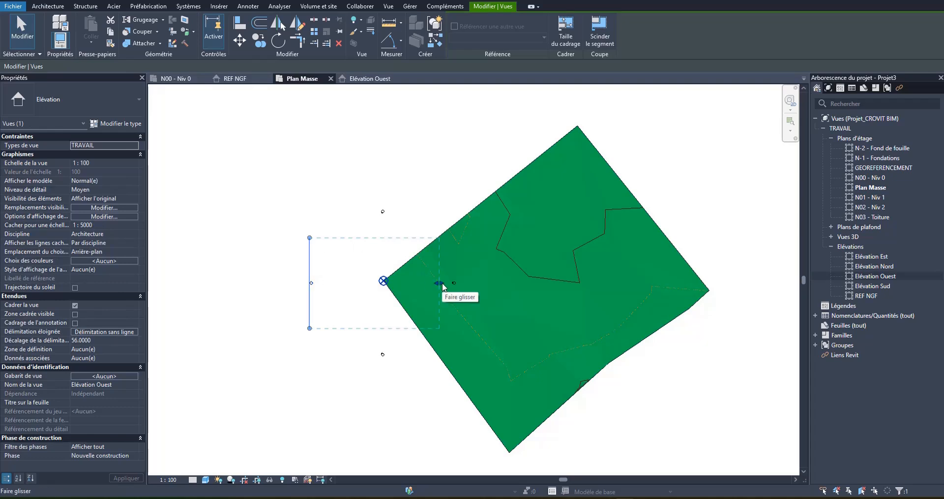
left_click_drag(441, 282, 719, 283)
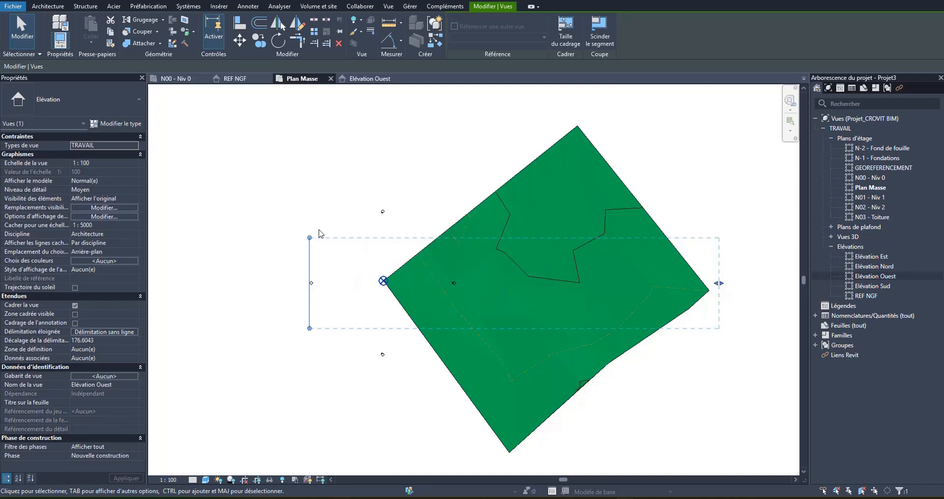
left_click_drag(310, 238, 311, 119)
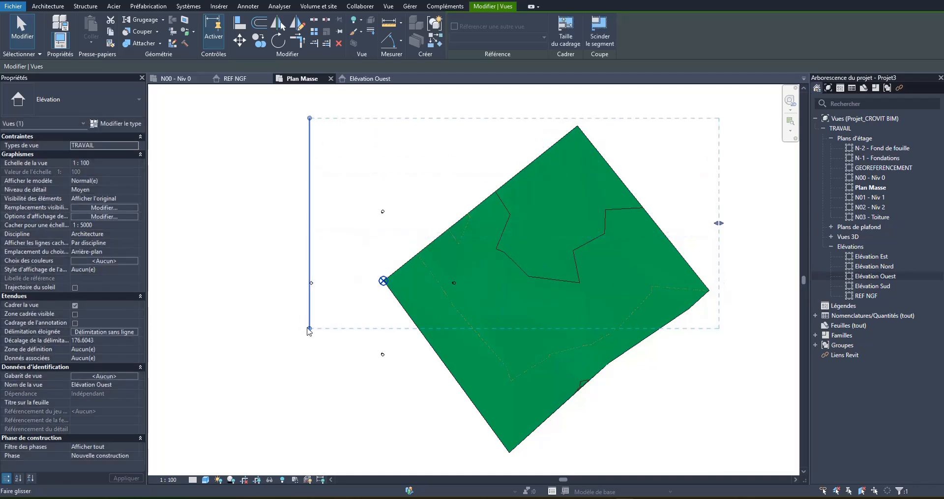
left_click_drag(309, 330, 308, 462)
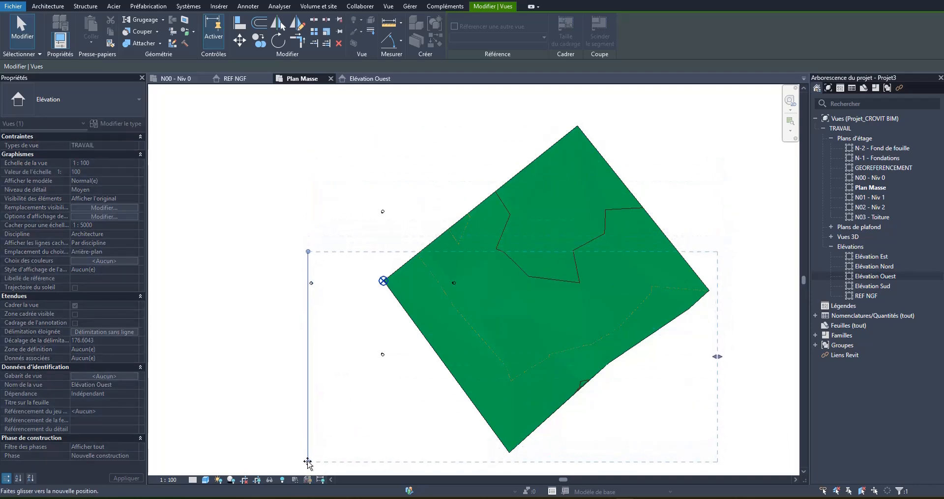
left_click_drag(308, 252, 325, 114)
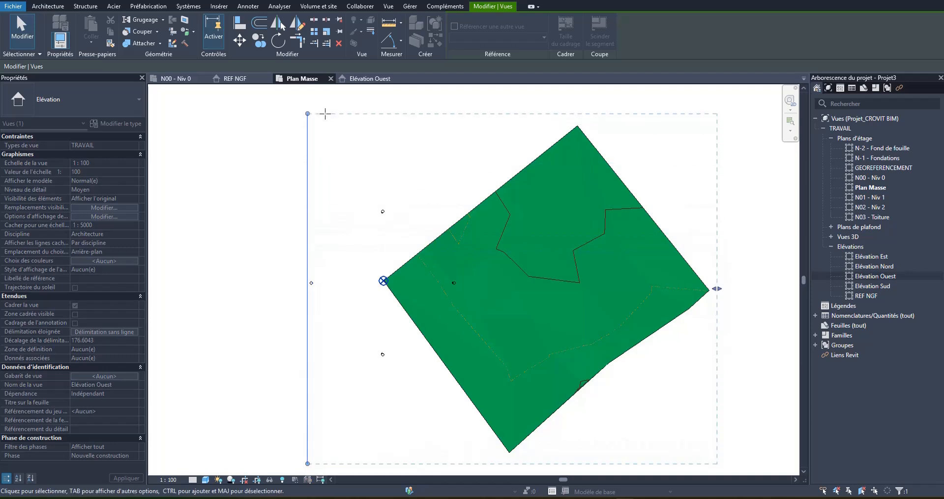
left_click(358, 105)
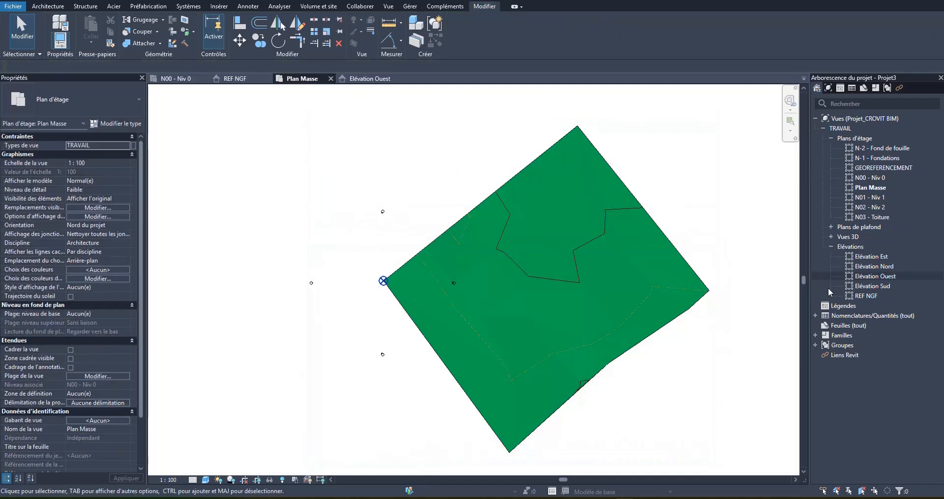
Step: In the Elévation Ouest view, display the crop region, enlarge it upward and sideways around the terrain and levels, and hide it again
double_click(876, 276)
scroll(561, 301, "down", 3)
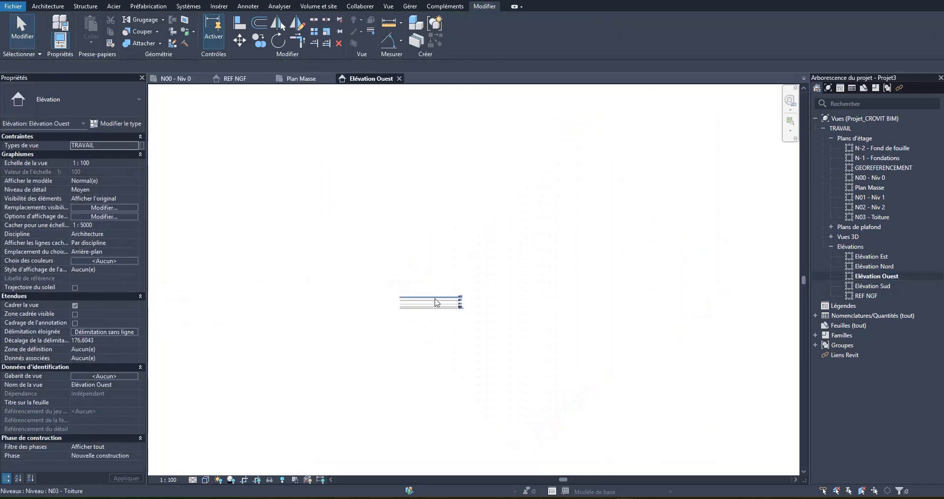
scroll(439, 303, "up", 1)
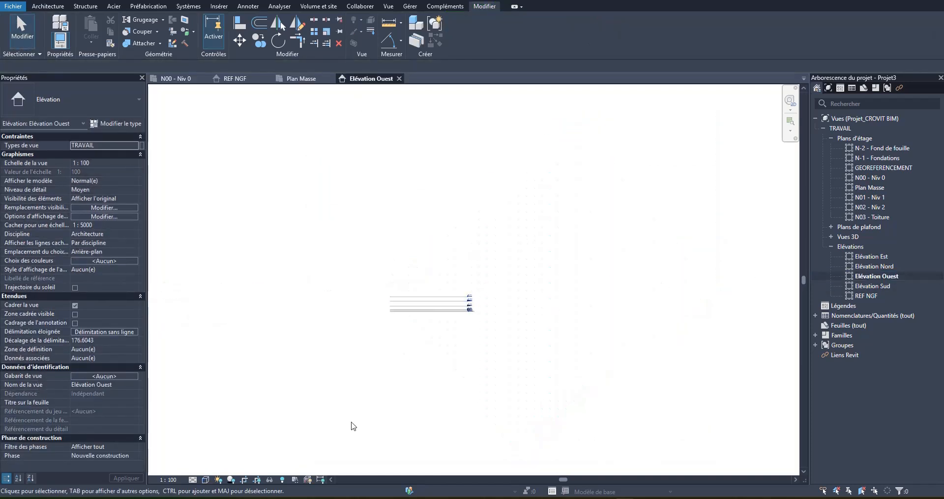
left_click(257, 480)
left_click(501, 273)
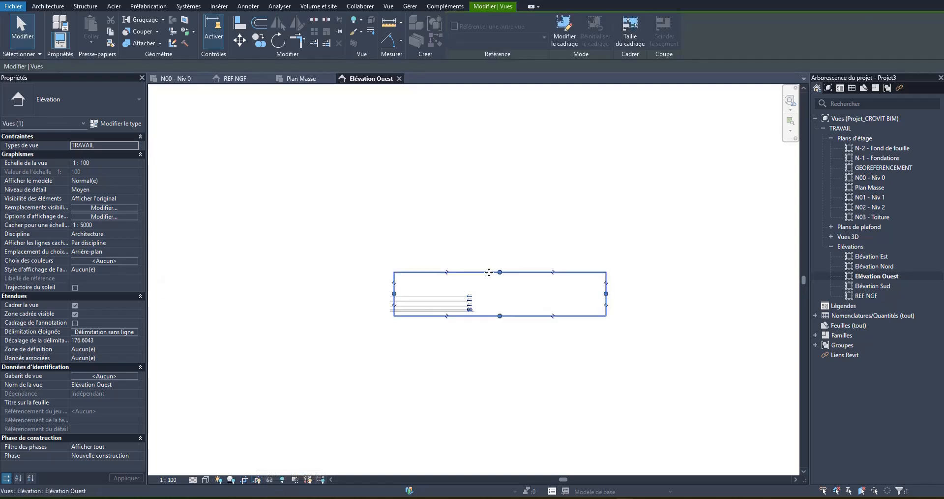
left_click_drag(507, 213, 510, 171)
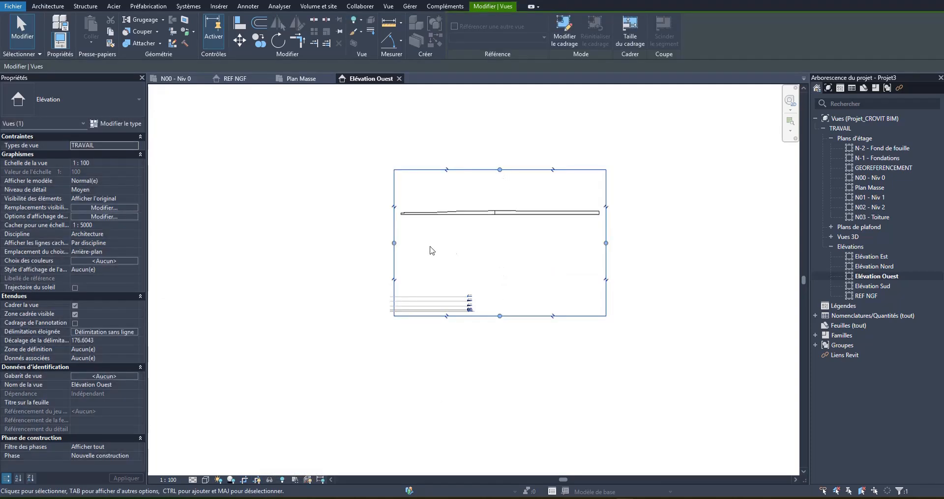
left_click_drag(360, 241, 360, 243)
left_click_drag(607, 244, 635, 242)
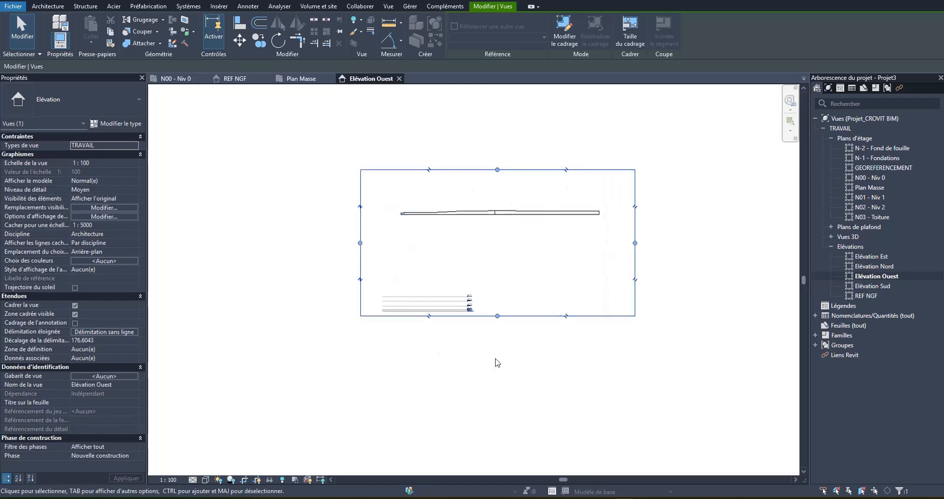
left_click(258, 482)
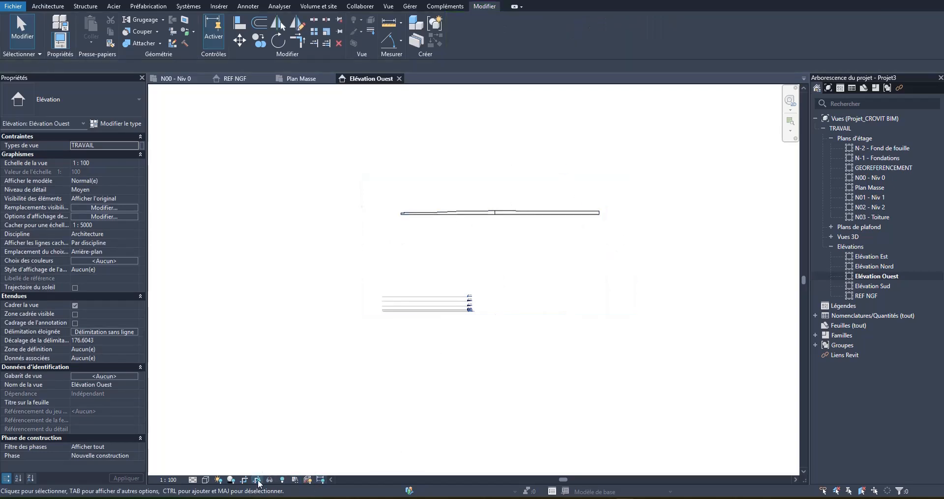
Step: Examine the extents of the Elévation Ouest view around the terrain in Plan Masse
left_click(301, 79)
left_click(312, 285)
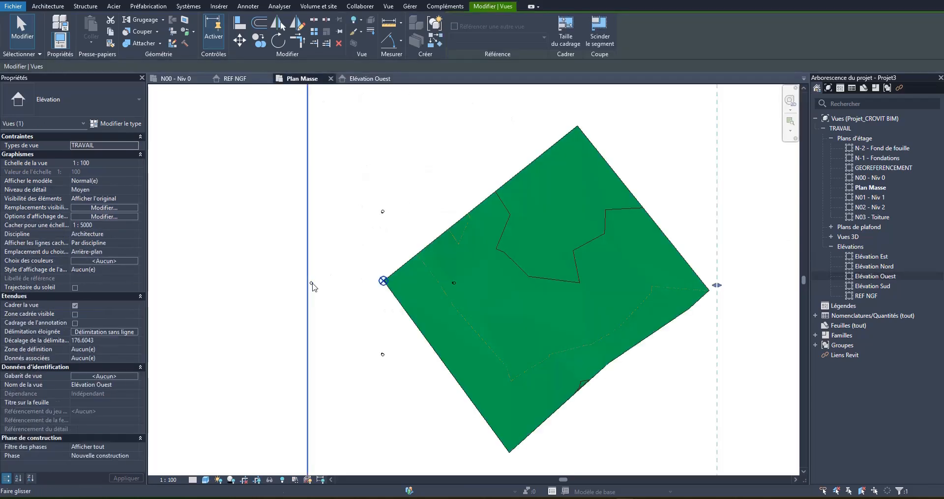
scroll(339, 305, "down", 2)
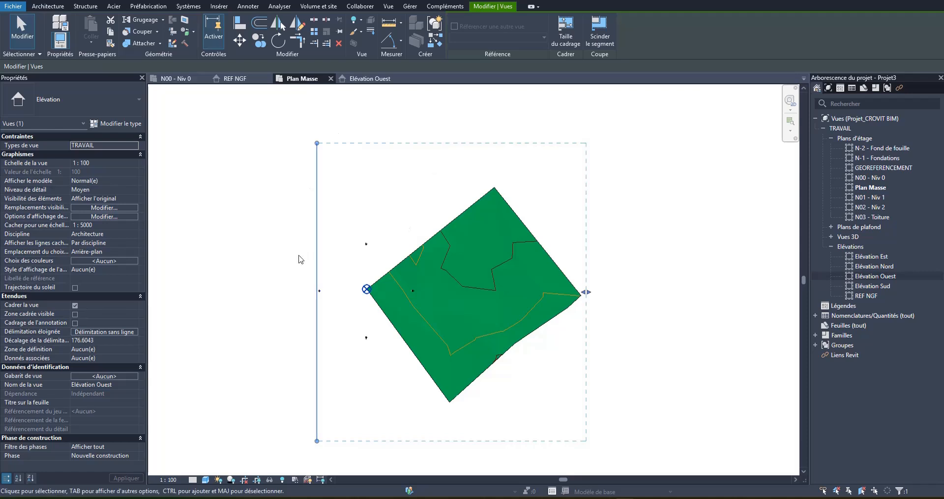
Step: In Elévation Ouest, set the topographic solid's height offset from level N00 - Niv 0 to 0.0000
left_click(386, 80)
left_click(440, 213)
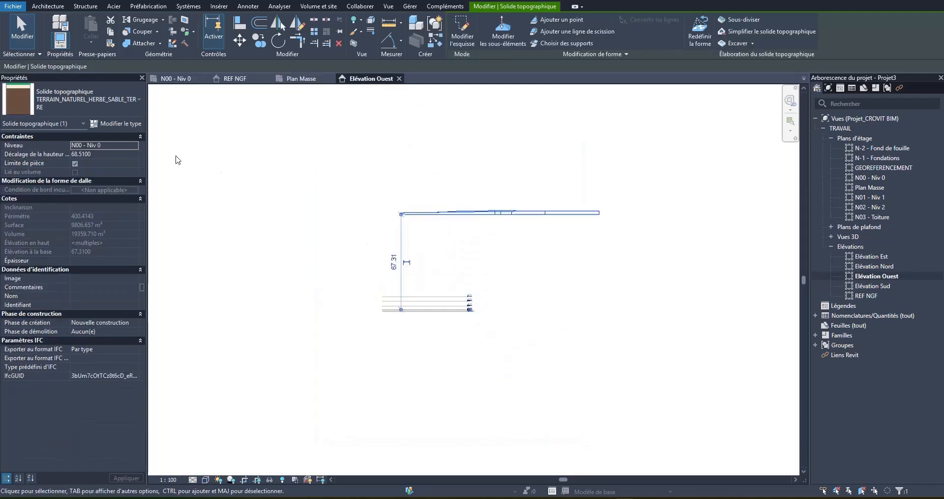
left_click(100, 155)
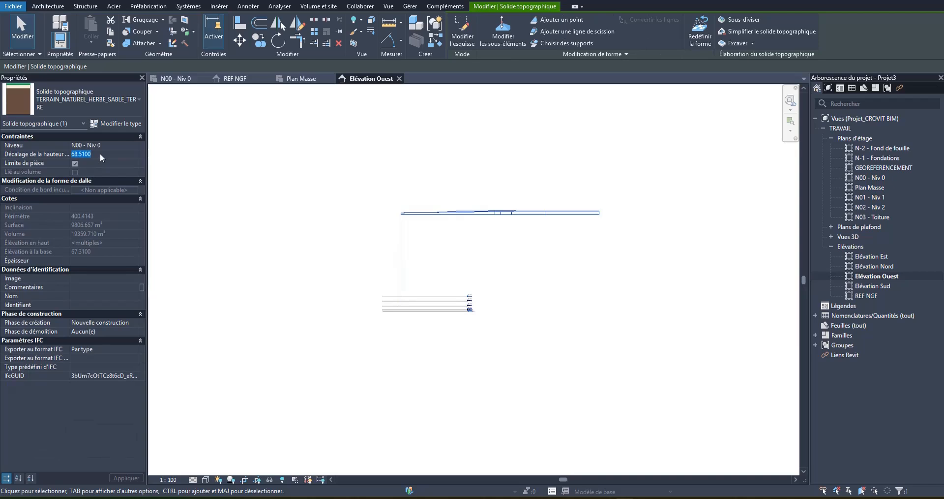
type("0.0000")
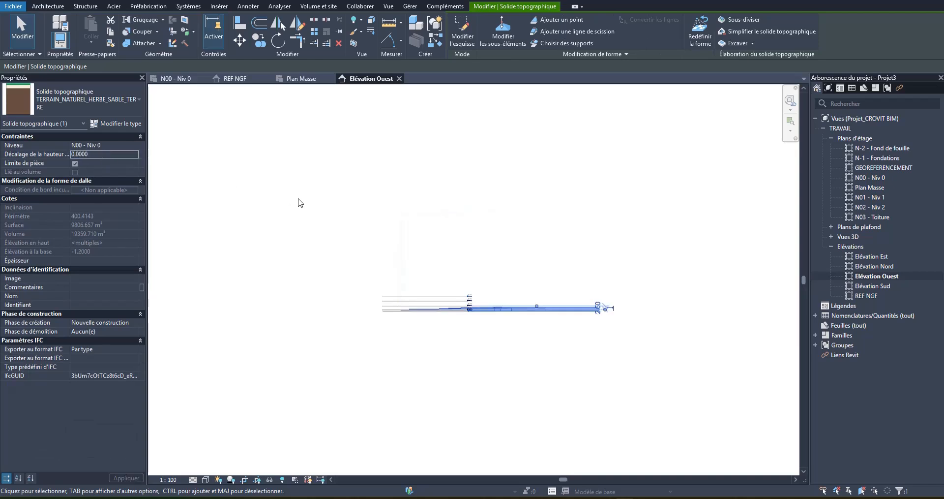
left_click(364, 222)
Step: In Plan Masse, move the elevation marker that includes REF NGF from inside the terrain to beyond its eastern corner
left_click(309, 80)
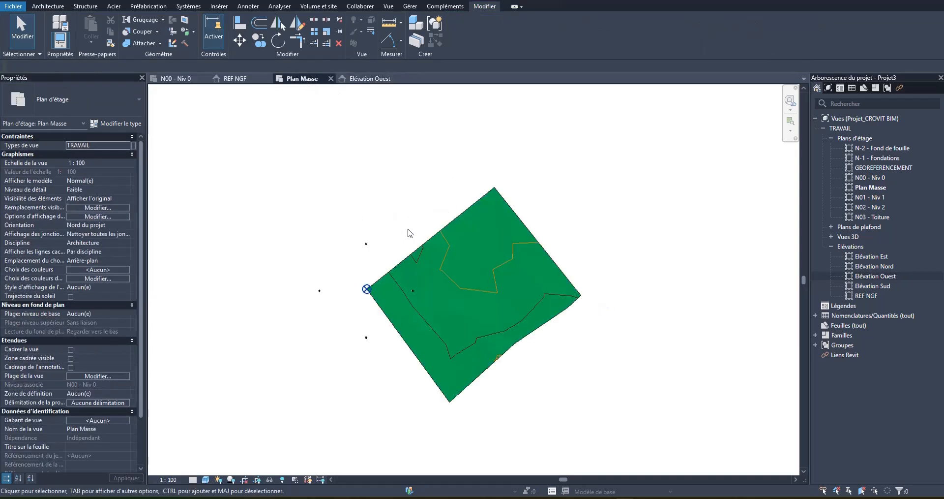
scroll(380, 279, "up", 1)
mouse_move(413, 289)
left_mouse_down()
mouse_move(438, 303)
mouse_move(732, 300)
mouse_move(693, 293)
left_mouse_up()
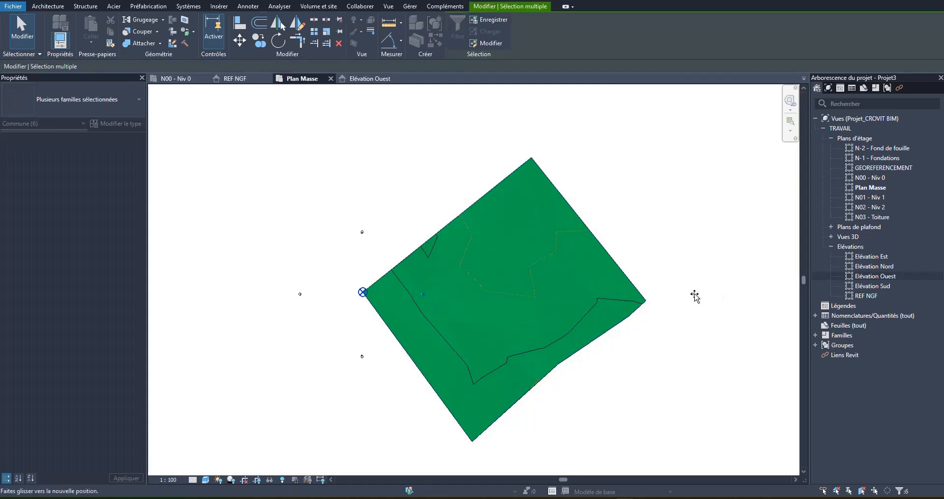
left_click(670, 321)
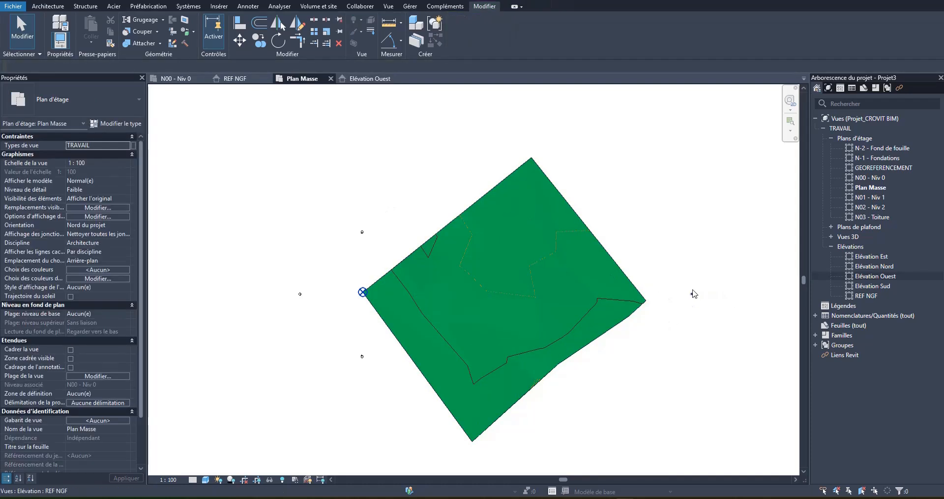
left_click(693, 295)
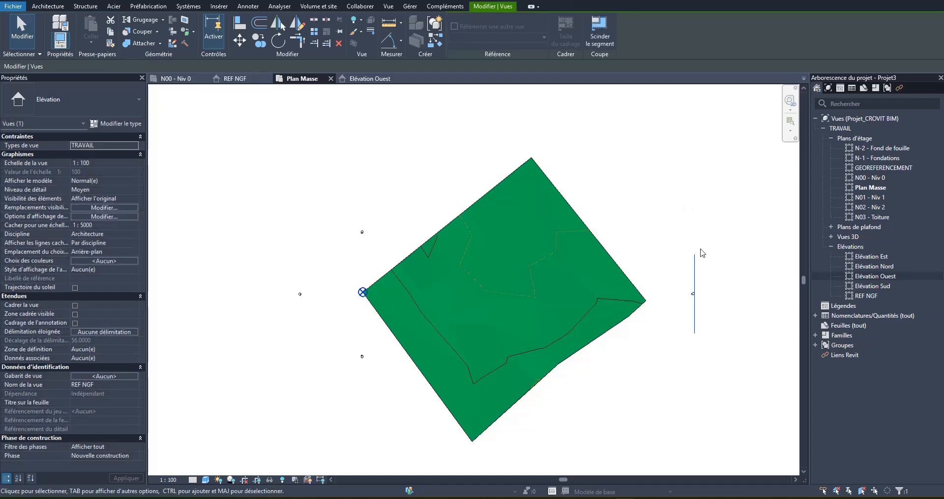
key("Escape")
Step: Move the Elévation Nord marker north of the terrain and extend its width and depth over the whole site, about 162.9 deep
mouse_move(346, 214)
left_mouse_down()
mouse_move(376, 245)
mouse_move(529, 137)
mouse_move(515, 126)
left_mouse_up()
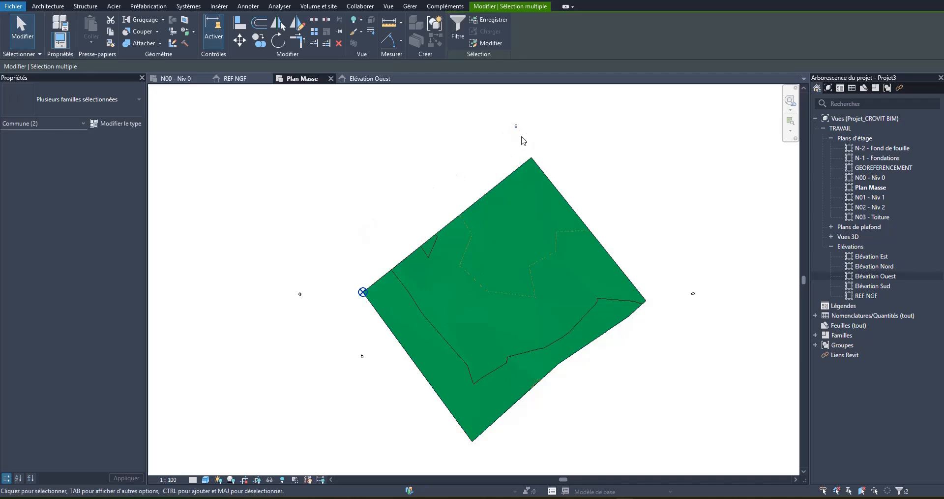
left_click(517, 127)
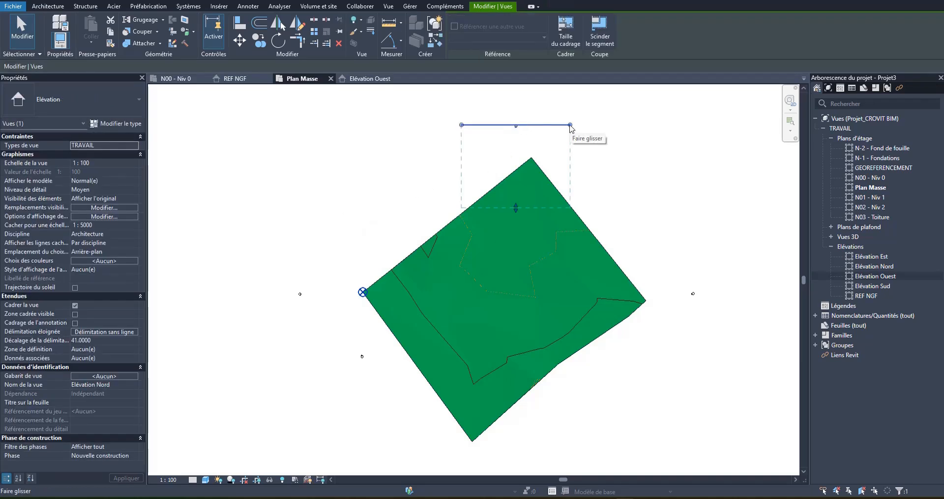
left_click_drag(570, 128, 682, 123)
left_click_drag(576, 124, 328, 124)
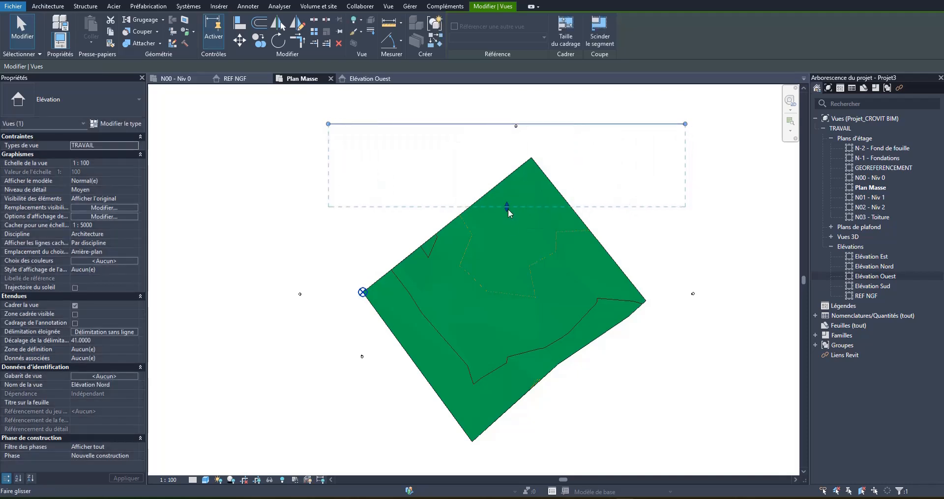
left_click_drag(509, 208, 509, 453)
left_click(381, 375)
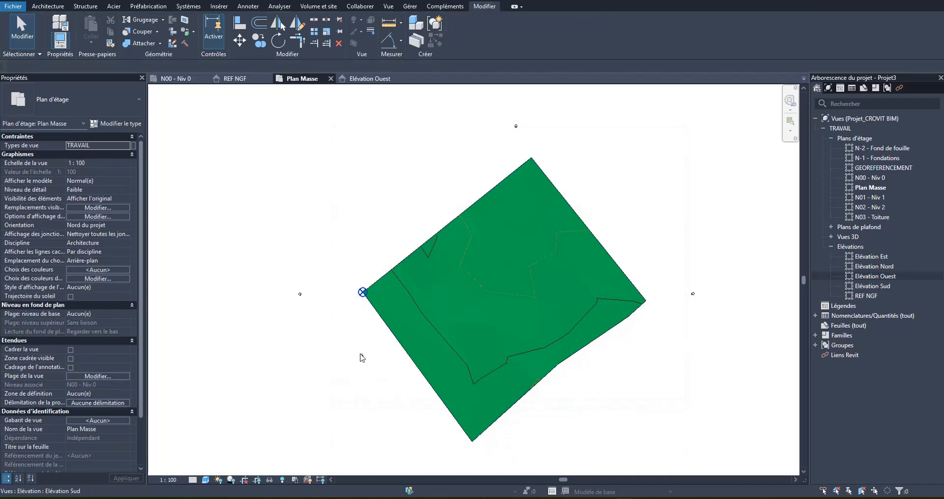
Step: Move the Elévation Sud marker south of the terrain and extend its view width and depth to enclose the whole site
left_click_drag(350, 347, 531, 463)
left_click(527, 468)
left_click(530, 460)
left_click_drag(475, 463, 322, 440)
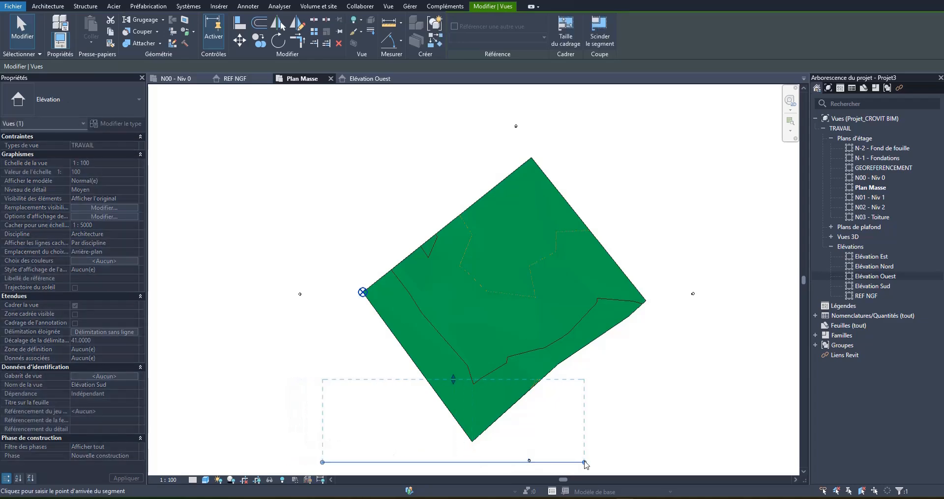
left_click_drag(583, 462, 696, 462)
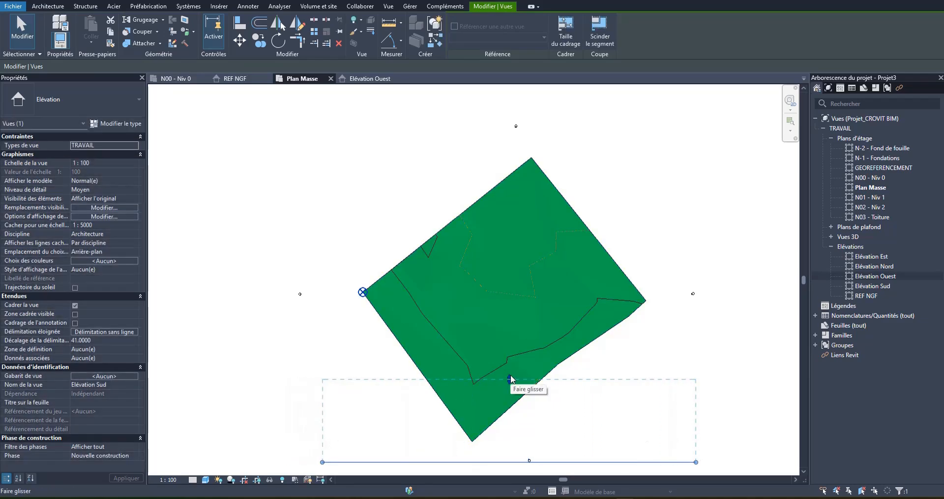
left_click_drag(513, 378, 515, 131)
left_click(737, 190)
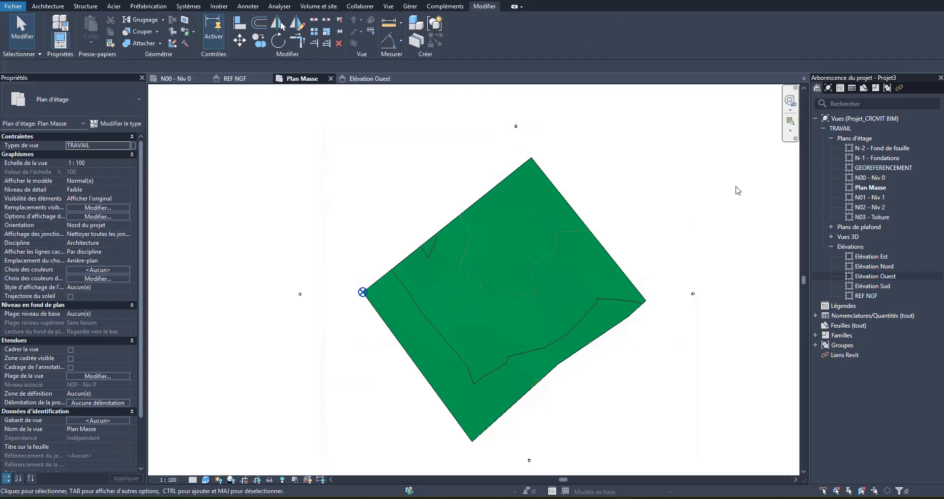
Step: Compare the extents settings of the REF NGF and Elévation Nord views
left_click(703, 300)
scroll(703, 277, "up", 2)
scroll(703, 277, "up", 1)
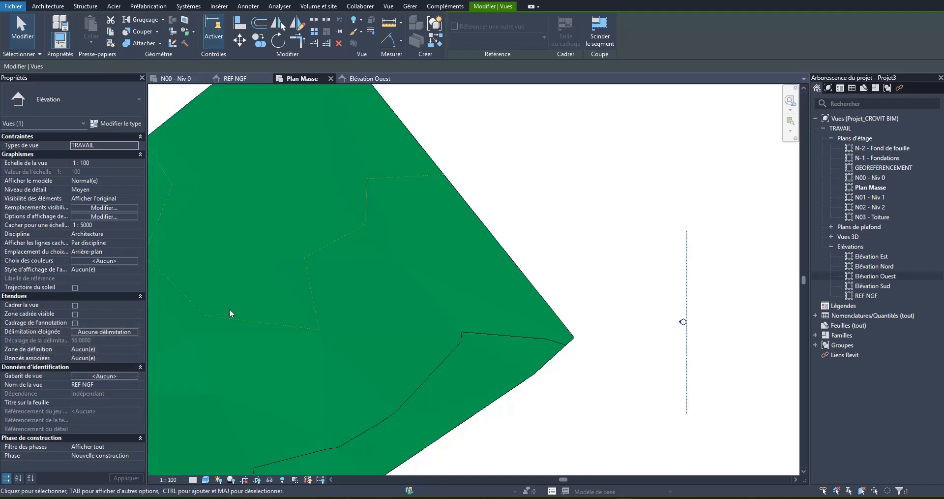
scroll(332, 345, "down", 1)
scroll(331, 341, "down", 1)
left_click(298, 96)
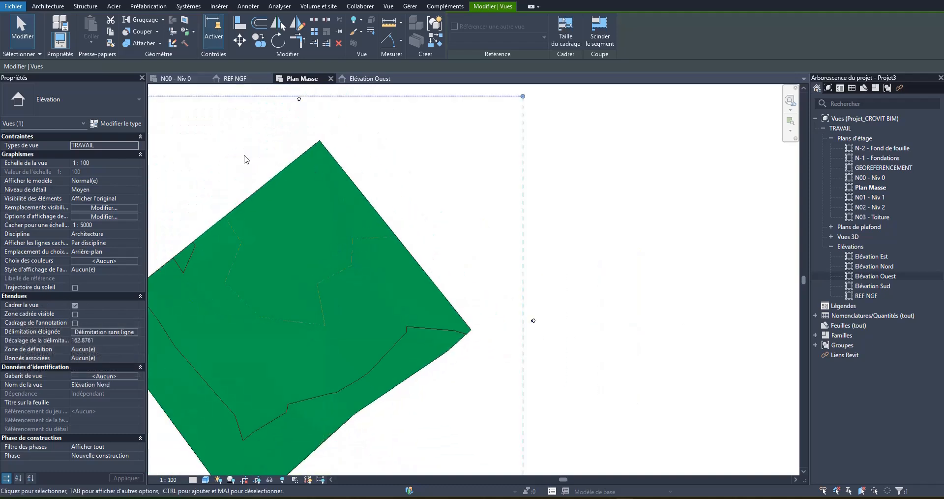
Step: Turn on cropping for the REF NGF elevation view and lengthen its view line to span the terrain from north to south
left_click(531, 286)
left_click(534, 321)
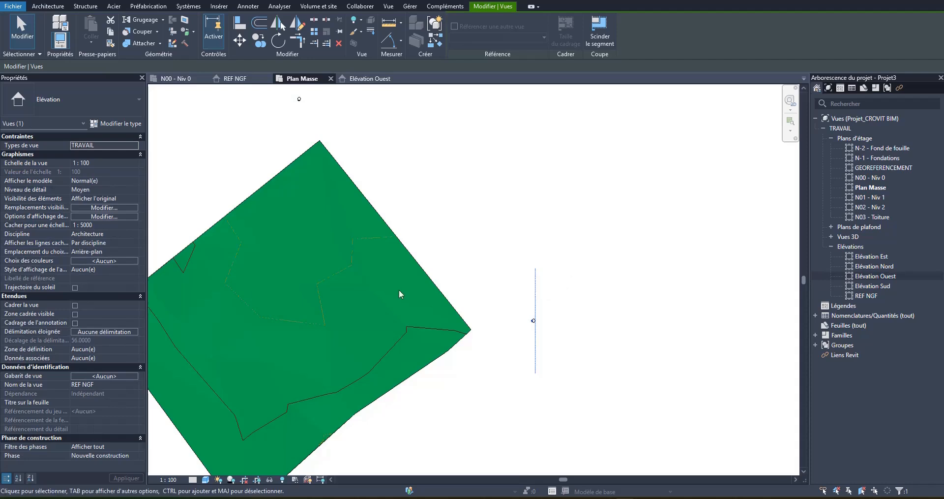
left_click(75, 306)
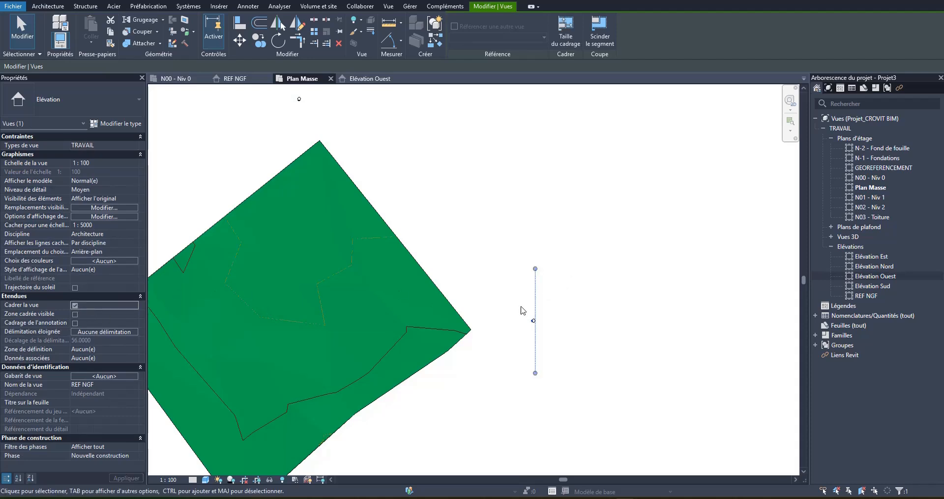
left_click_drag(536, 269, 541, 115)
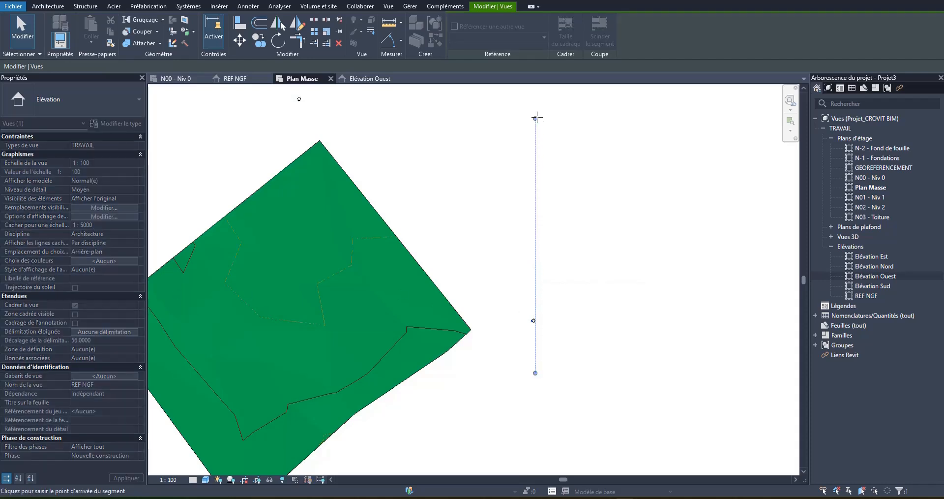
scroll(615, 244, "down", 2)
left_click_drag(562, 326, 563, 440)
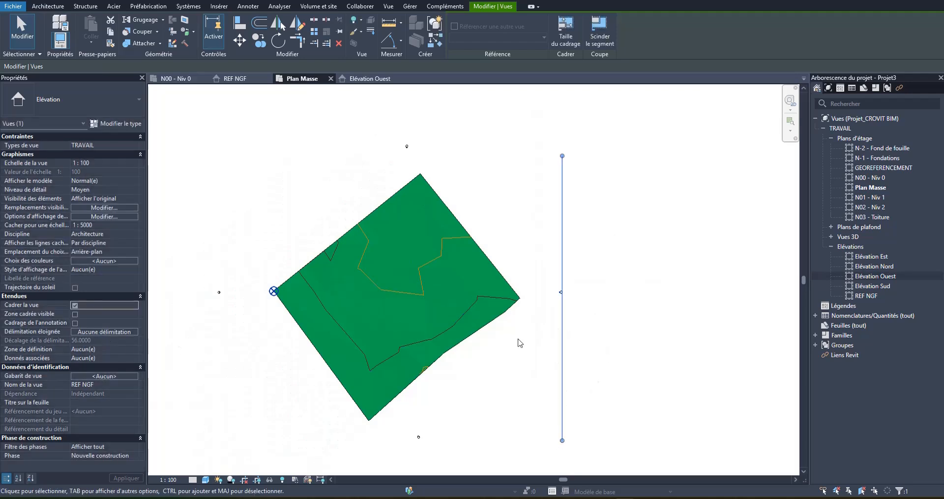
left_click(586, 299)
left_click(408, 147)
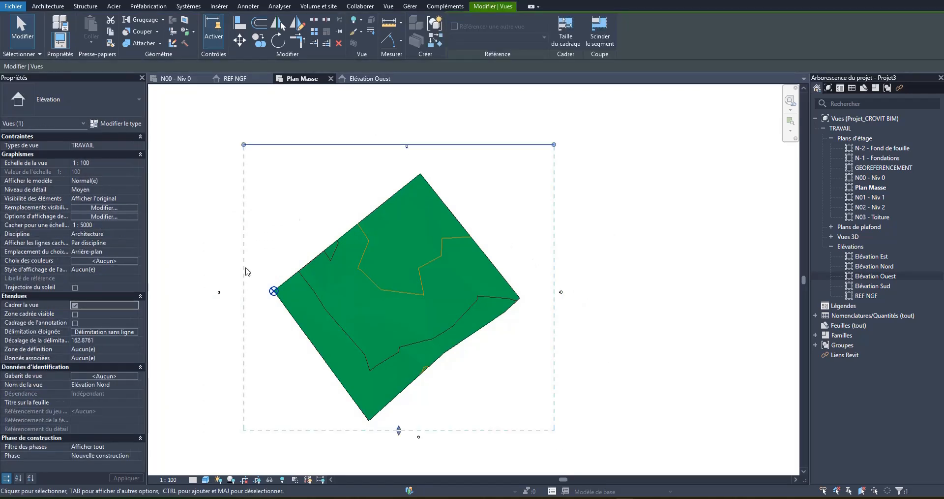
Step: Set the REF NGF elevation's far clipping to Délimitation sans ligne and extend its view depth westward past the whole terrain
left_click(563, 319)
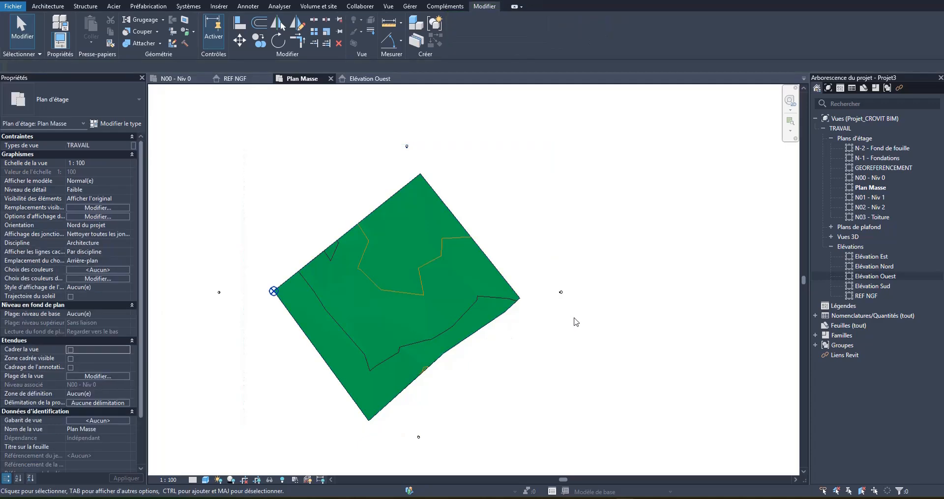
left_click(563, 295)
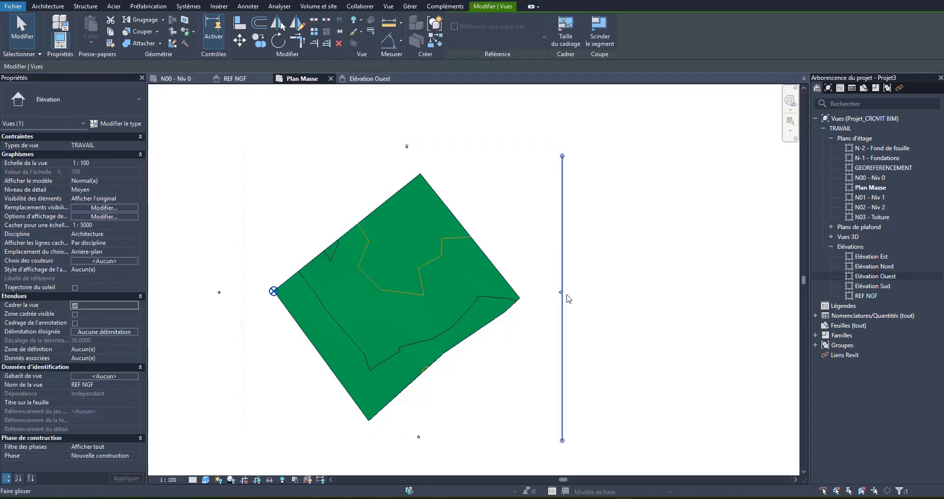
left_click(122, 331)
left_click(457, 238)
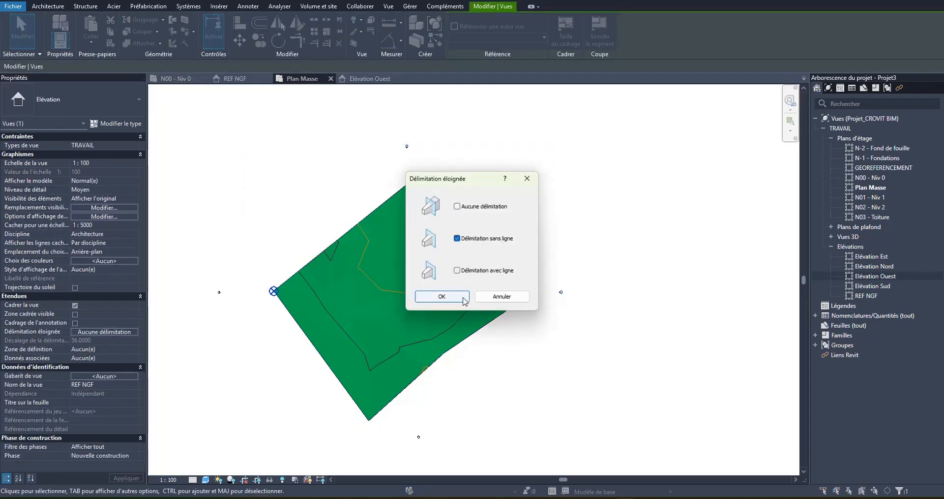
left_click(442, 296)
left_click(622, 289)
left_click(563, 293)
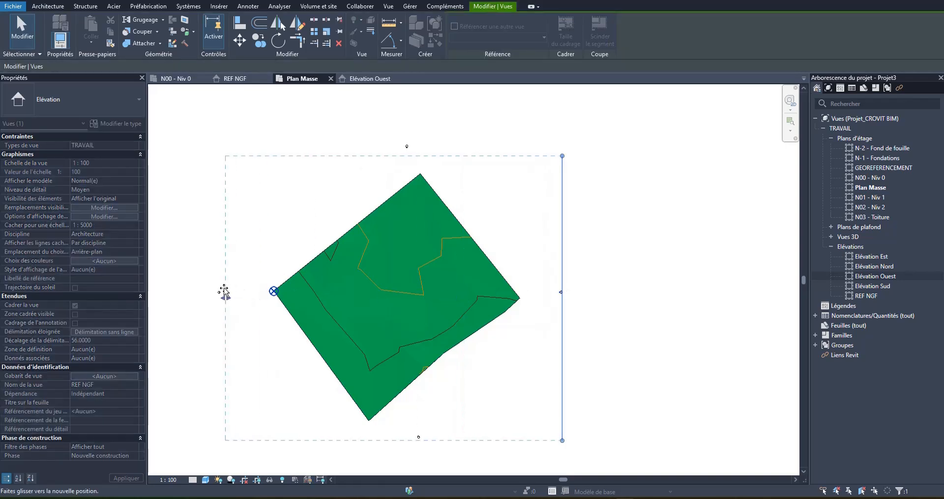
left_click(615, 296)
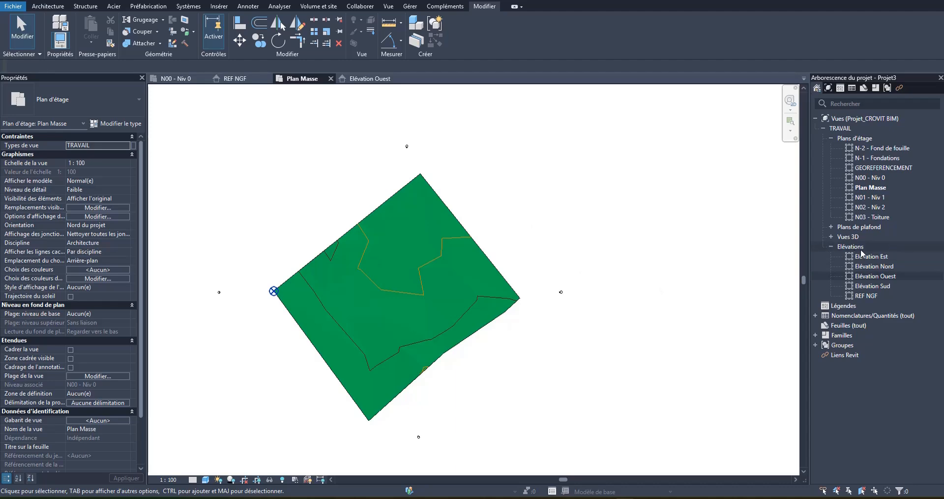
Step: Open the {3D} view and orbit around the terrain toposolid to examine its relief from above
left_click(831, 236)
double_click(864, 249)
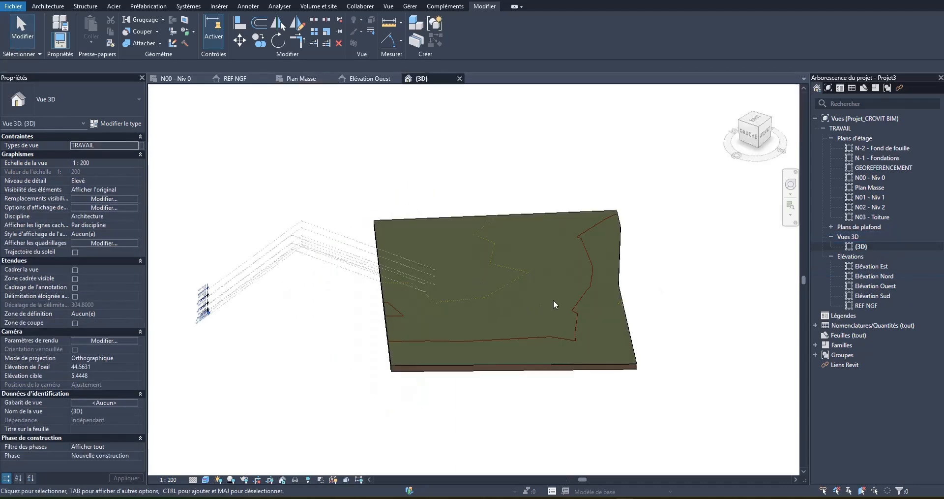
middle_click_drag(554, 306, 527, 331, "shift")
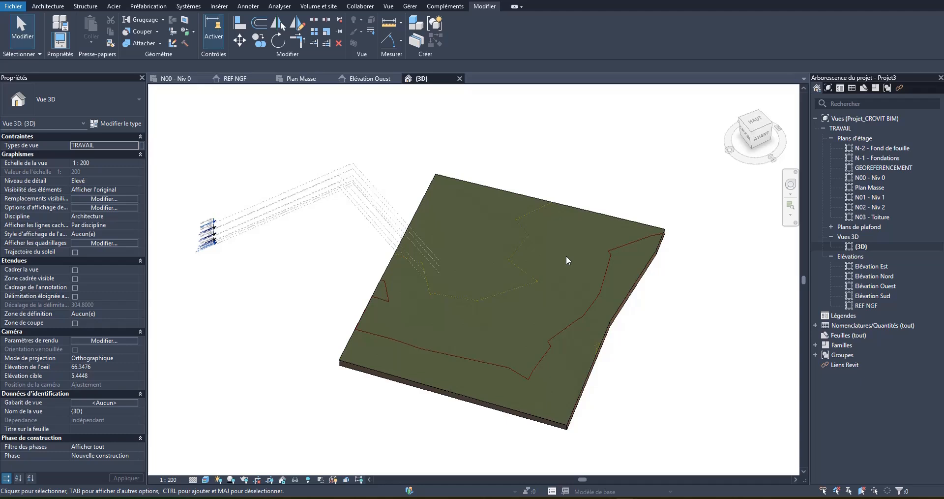
left_click(219, 6)
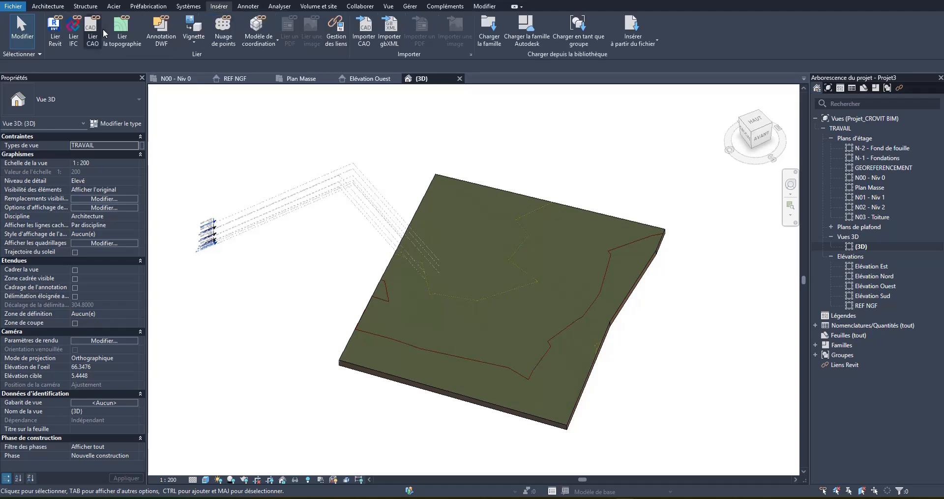
left_click(56, 40)
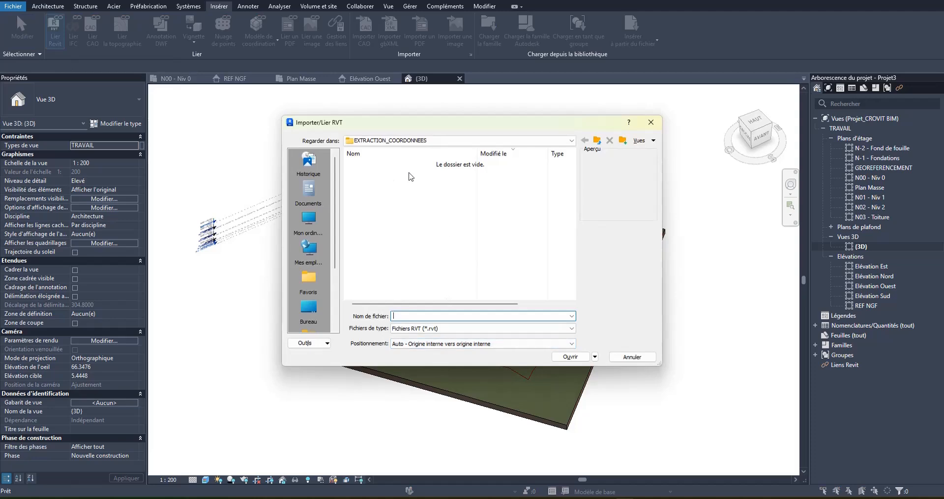
left_click(634, 357)
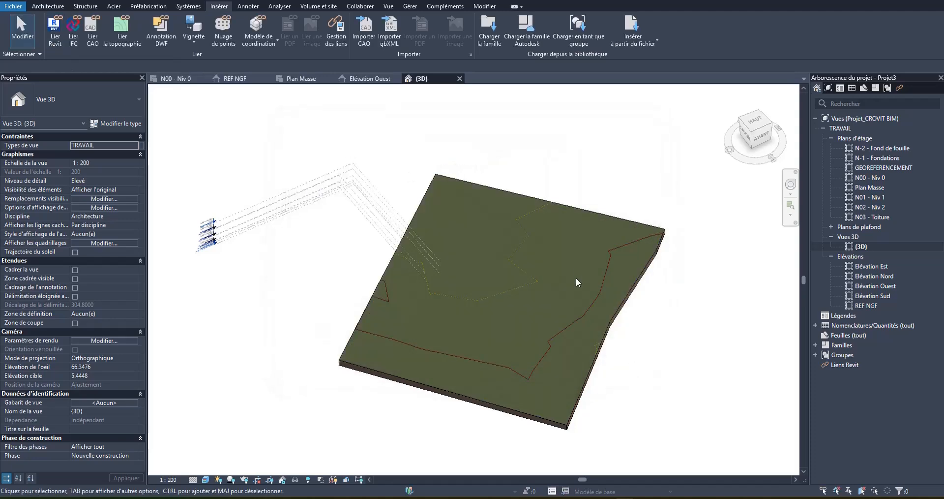